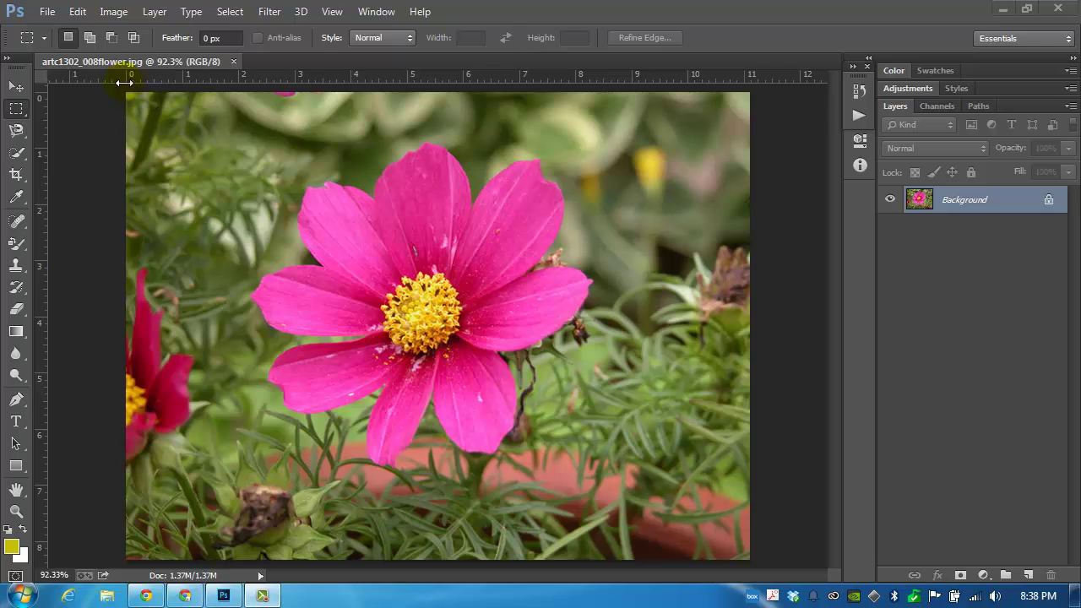
Open Image > Adjustments > Replace Color on the flower photo and move the dialog up-left
{"action": "left_click", "coordinate": [108, 12]}
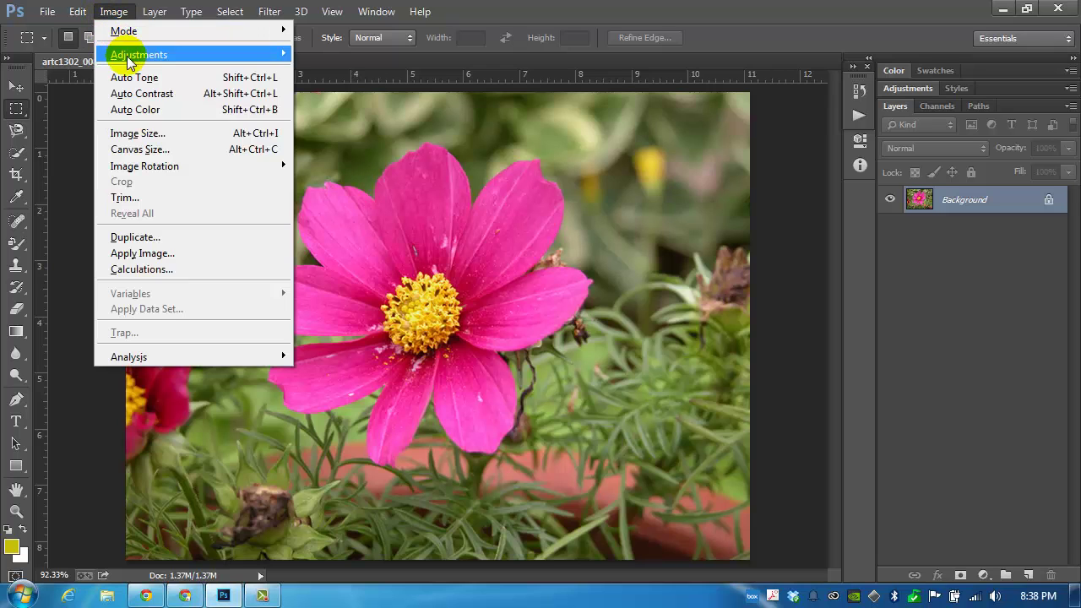
{"action": "mouse_move", "coordinate": [147, 56]}
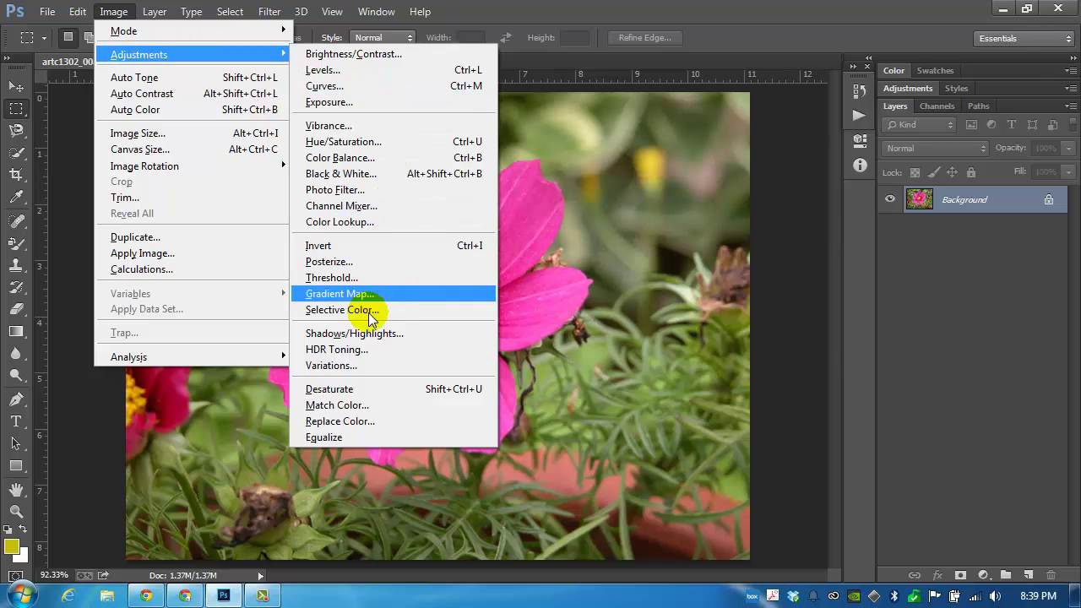
{"action": "left_click", "coordinate": [381, 420]}
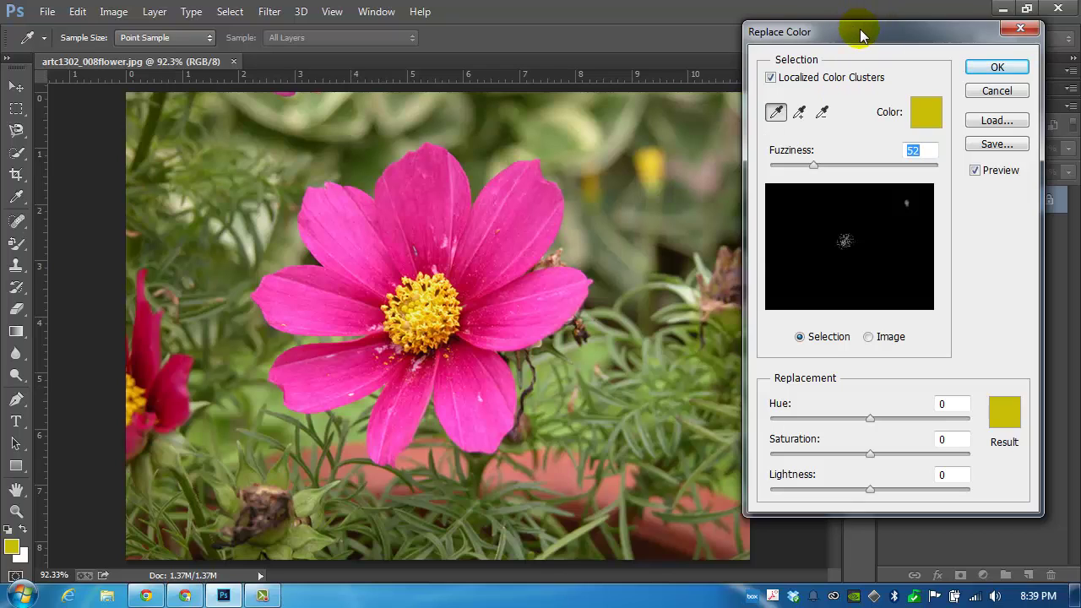
{"action": "left_click_drag", "start_coordinate": [862, 28], "coordinate": [780, 44]}
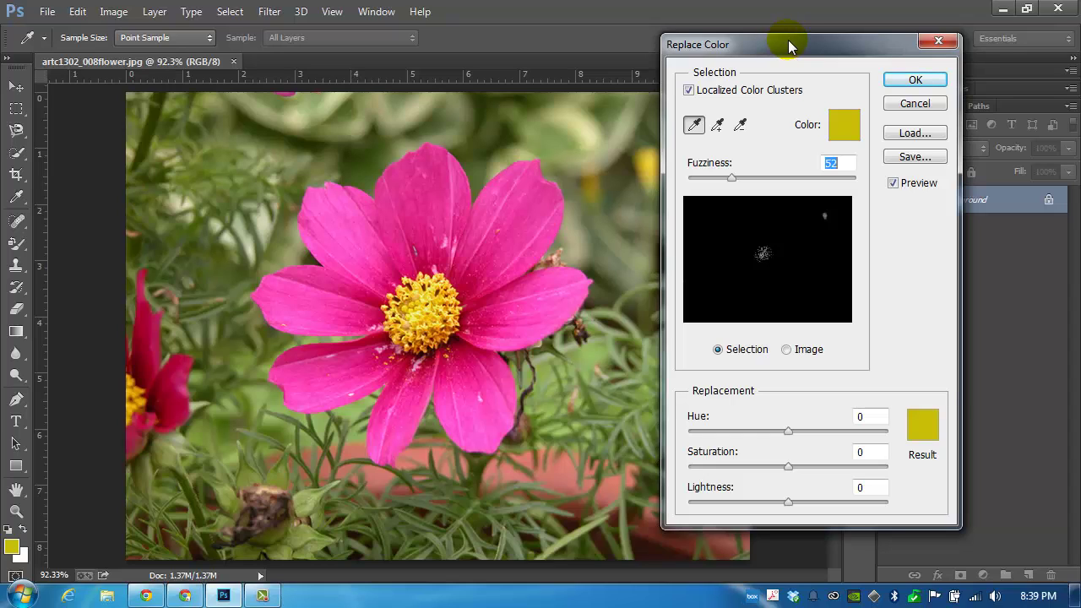
Sample the upper-left petal's pink with the Replace Color eyedropper
{"action": "left_click", "coordinate": [695, 127]}
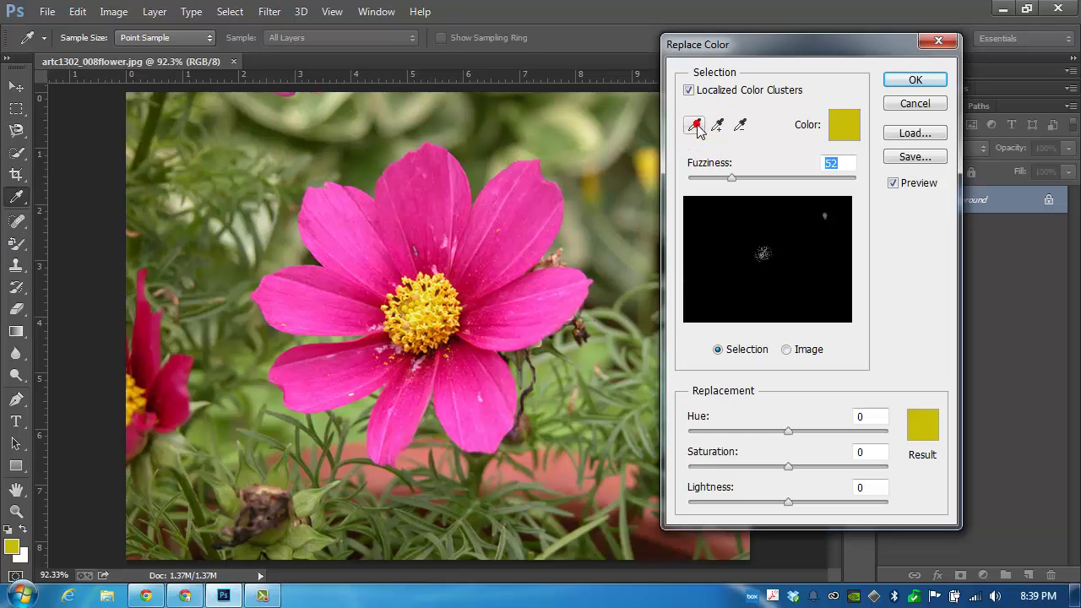
{"action": "left_click", "coordinate": [823, 211]}
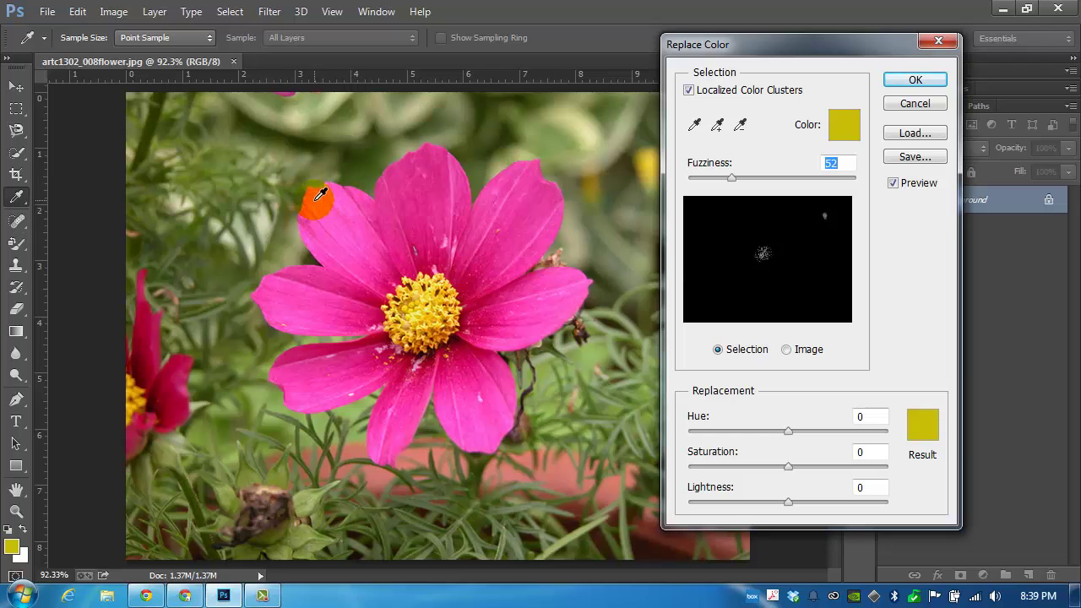
{"action": "left_click", "coordinate": [322, 196]}
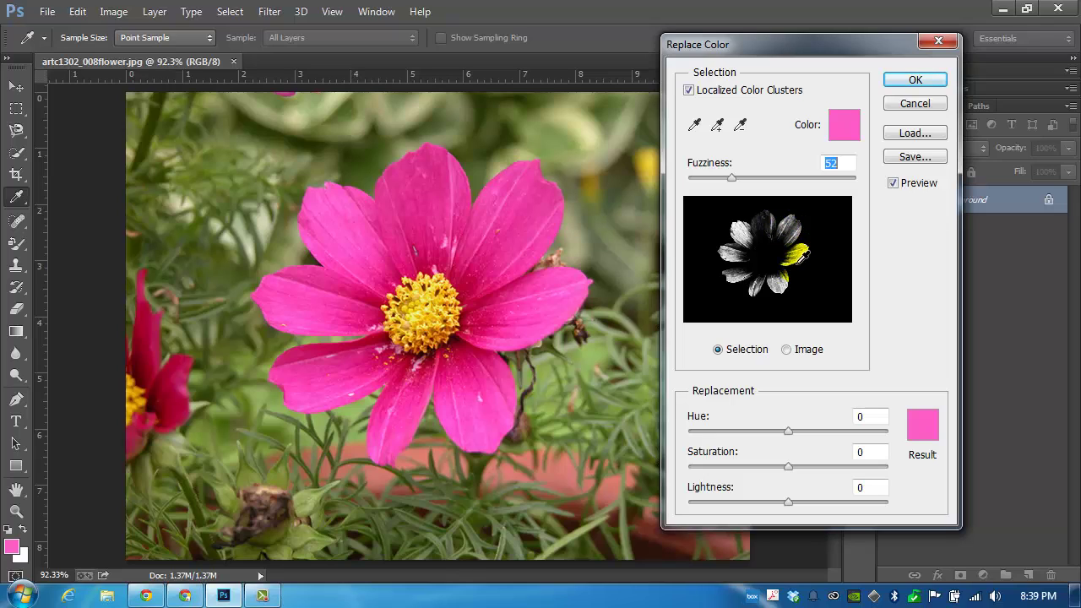
Add the top, upper-right, right, lower and left petals' pinks to the sample
{"action": "left_click", "coordinate": [717, 127]}
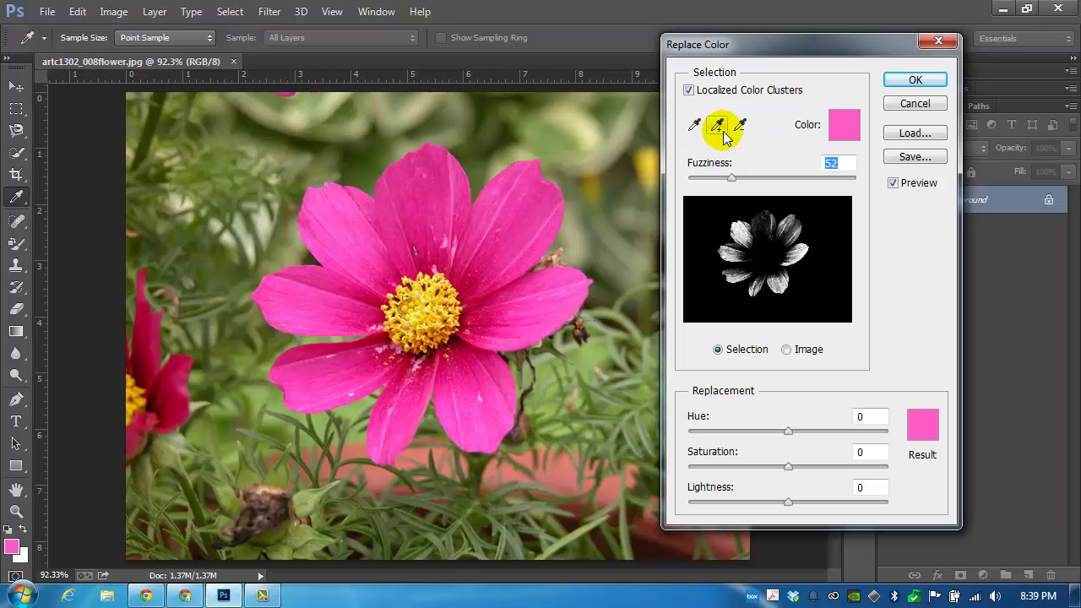
{"action": "left_click_drag", "start_coordinate": [433, 157], "coordinate": [452, 163]}
{"action": "mouse_move", "coordinate": [509, 180]}
{"action": "left_mouse_down"}
{"action": "mouse_move", "coordinate": [541, 171]}
{"action": "mouse_move", "coordinate": [552, 199]}
{"action": "left_mouse_up"}
{"action": "left_click_drag", "start_coordinate": [579, 274], "coordinate": [579, 297]}
{"action": "left_click_drag", "start_coordinate": [510, 384], "coordinate": [501, 381]}
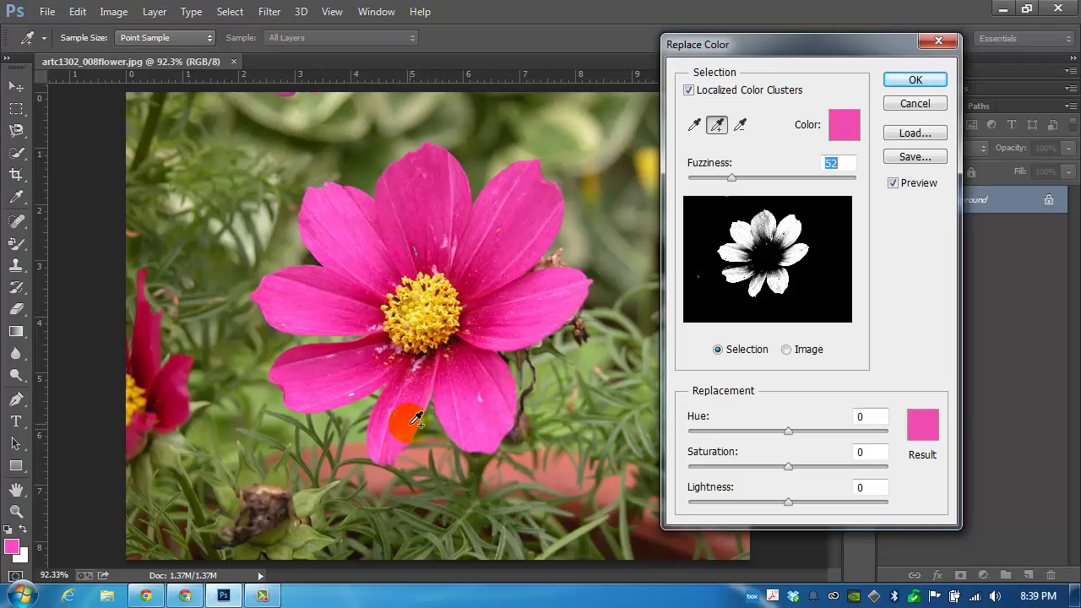
{"action": "left_click_drag", "start_coordinate": [409, 423], "coordinate": [331, 389]}
{"action": "left_click_drag", "start_coordinate": [272, 297], "coordinate": [291, 295]}
{"action": "left_click_drag", "start_coordinate": [412, 233], "coordinate": [425, 228]}
Add deeper pinks from the upper-right petal, petal base and lower edge to the sample
{"action": "left_click", "coordinate": [474, 244]}
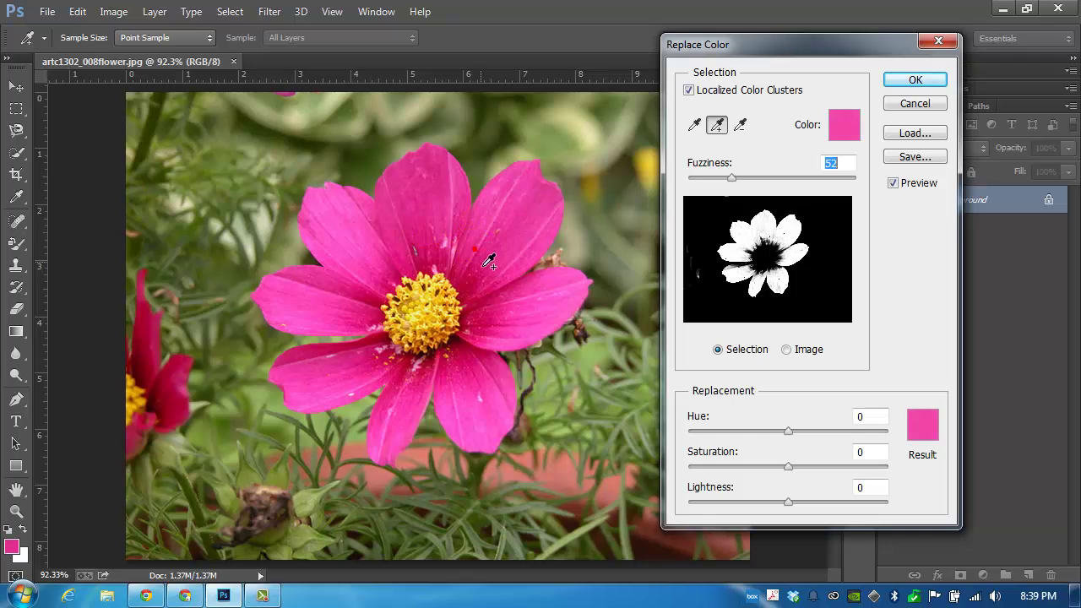
{"action": "left_click", "coordinate": [479, 279]}
{"action": "left_click", "coordinate": [486, 282]}
{"action": "left_click", "coordinate": [477, 290]}
{"action": "left_click", "coordinate": [479, 313]}
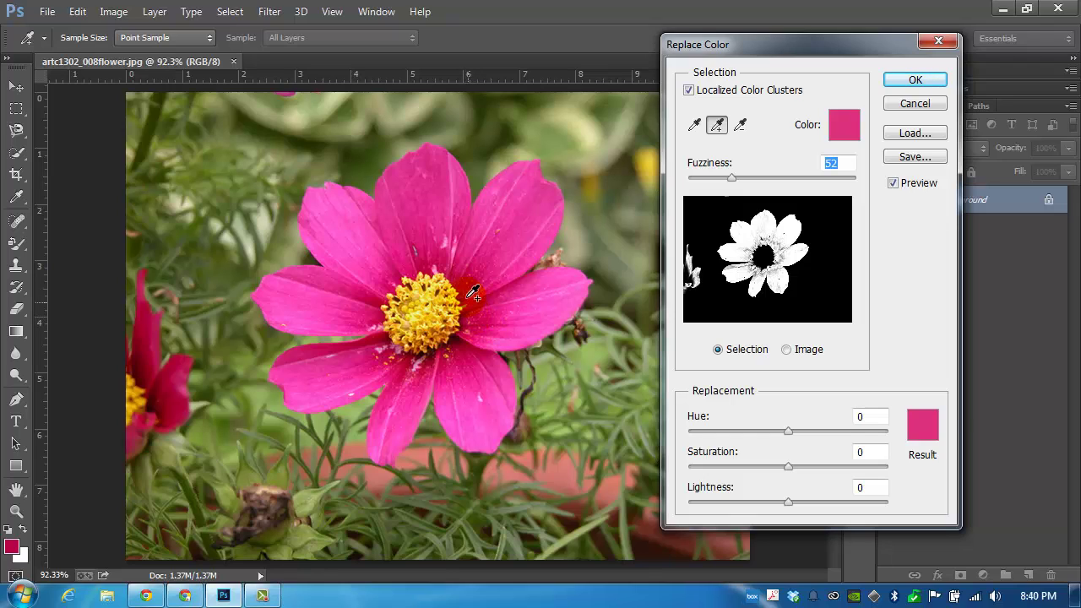
{"action": "left_click", "coordinate": [486, 350]}
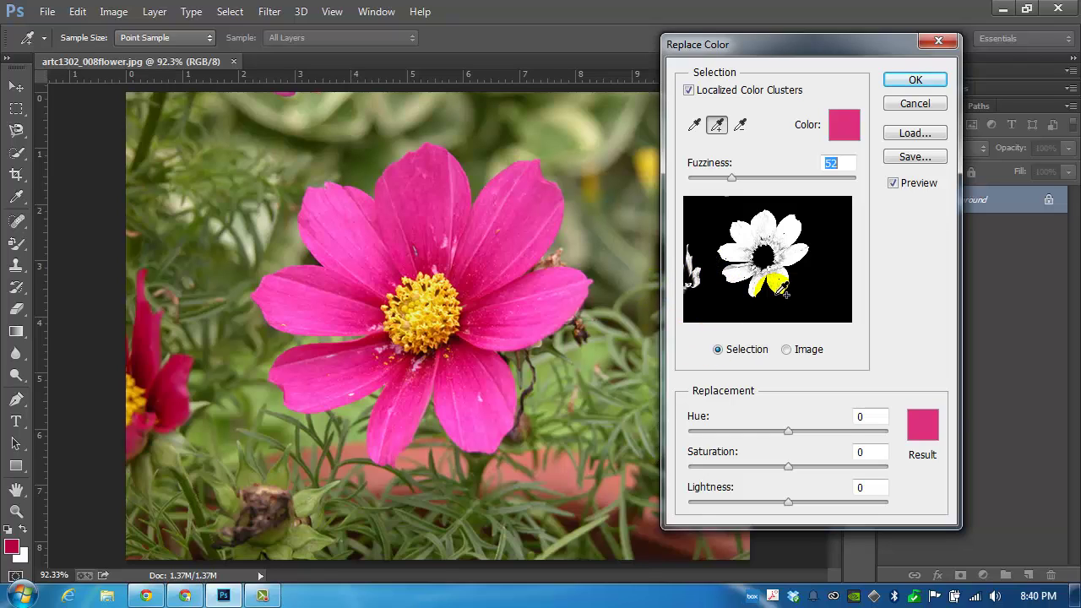
{"action": "left_click", "coordinate": [507, 307]}
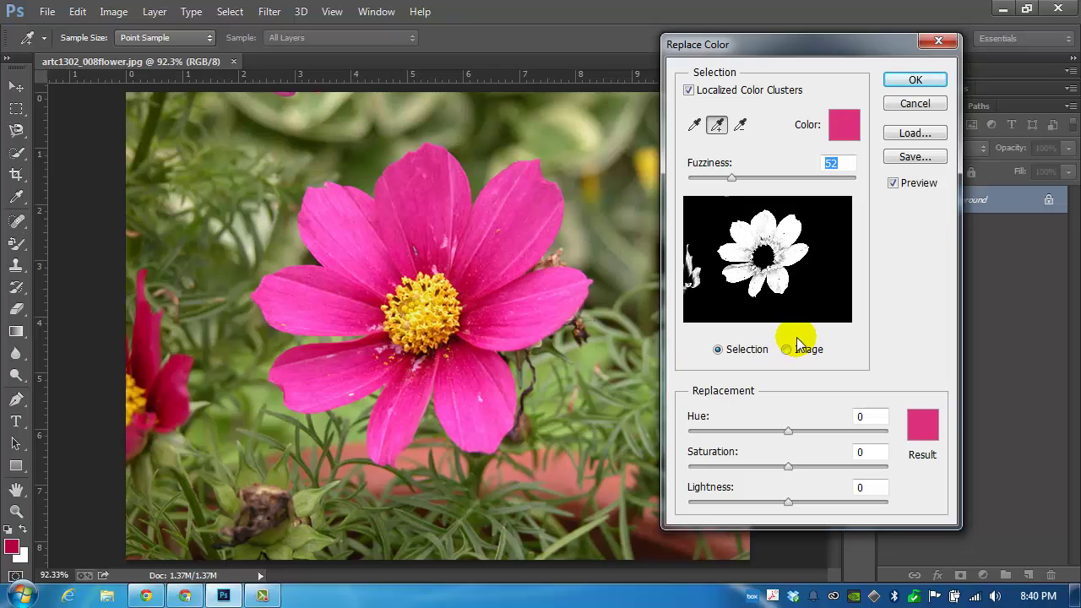
Cancel Replace Color and draw a rectangular marquee around the central pink flower
{"action": "left_click", "coordinate": [920, 106]}
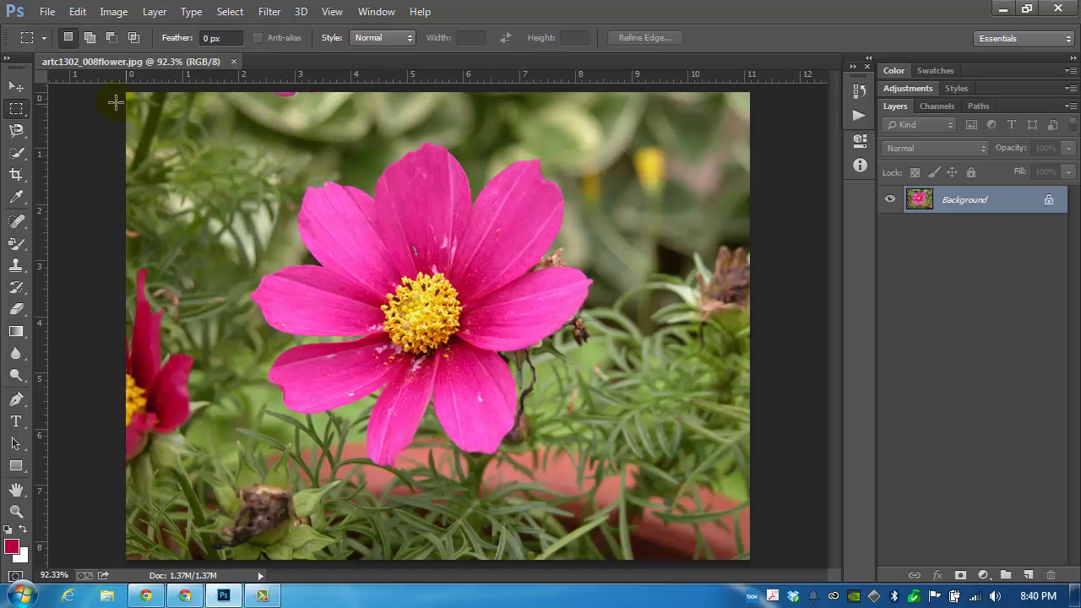
{"action": "left_click", "coordinate": [14, 112]}
{"action": "left_click_drag", "start_coordinate": [227, 136], "coordinate": [611, 482]}
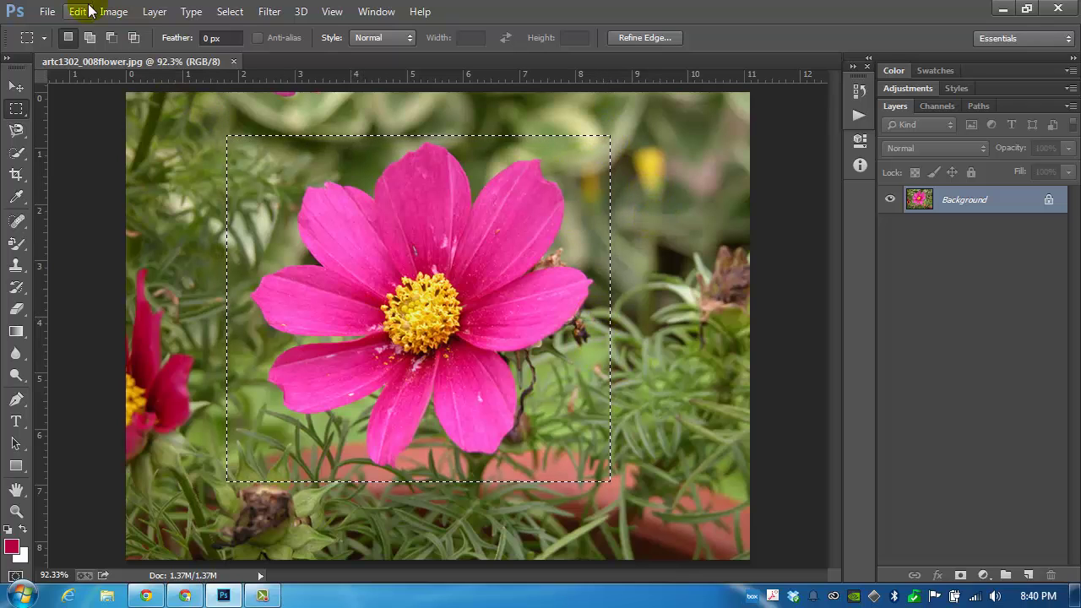
Reopen Replace Color on the boxed flower and sample a petal's pink
{"action": "left_click", "coordinate": [115, 12]}
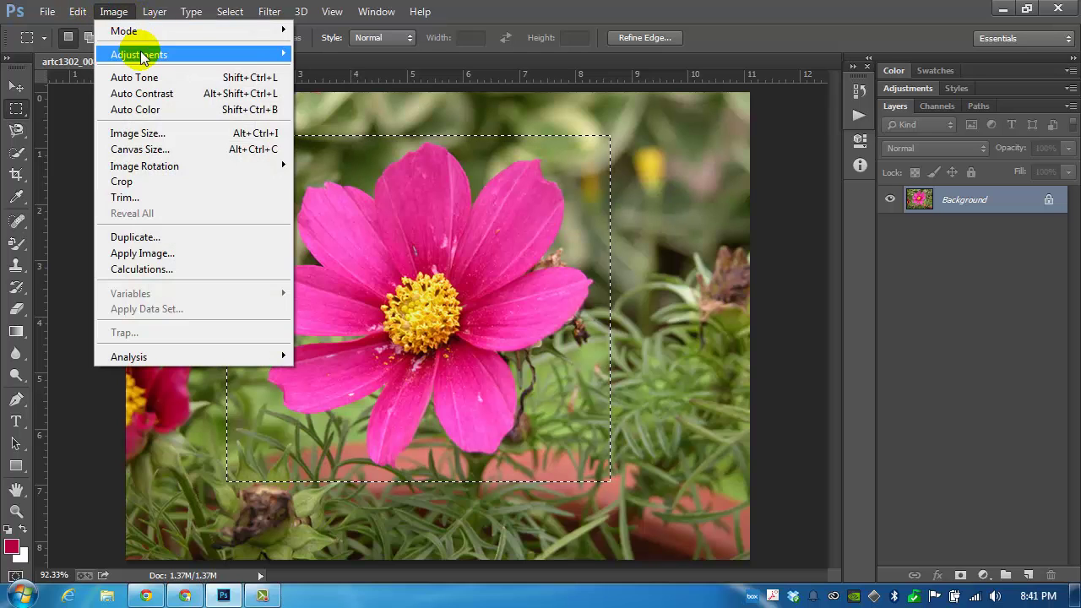
{"action": "mouse_move", "coordinate": [140, 54]}
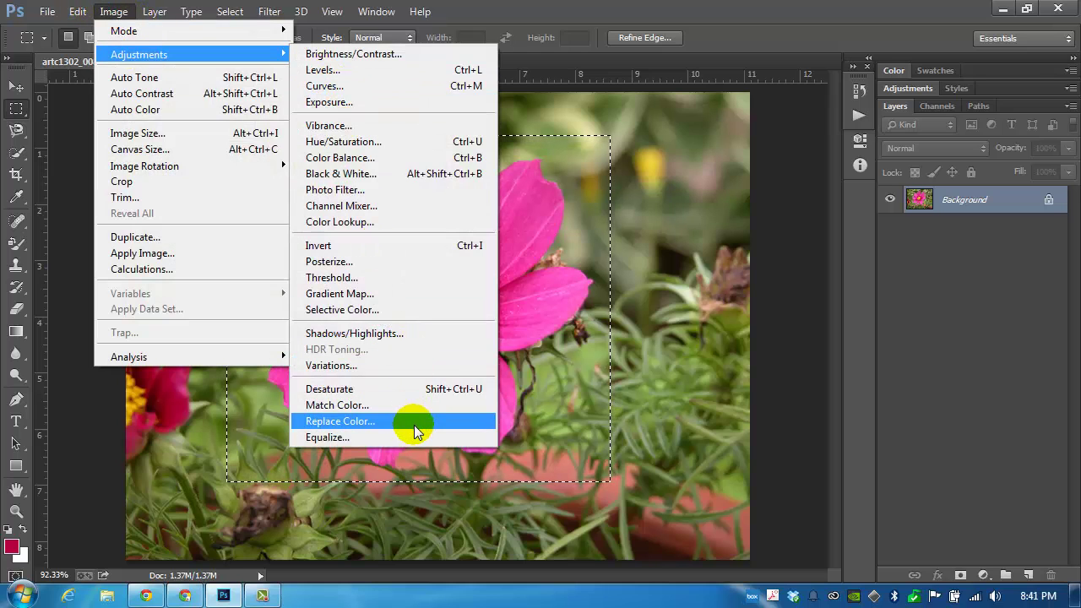
{"action": "left_click", "coordinate": [340, 421]}
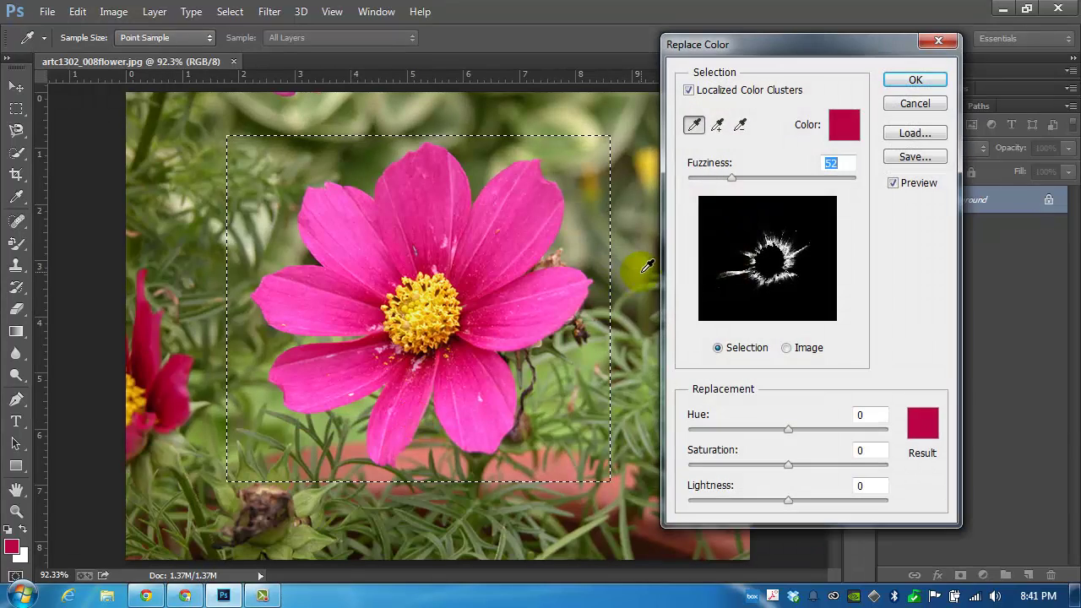
{"action": "left_click", "coordinate": [693, 125]}
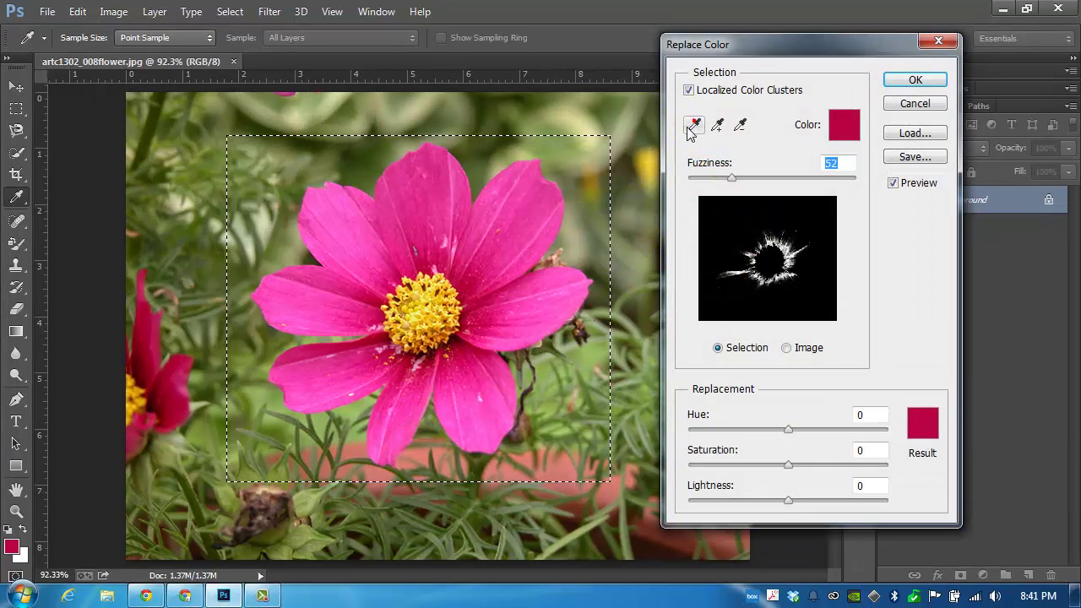
{"action": "left_click", "coordinate": [693, 124]}
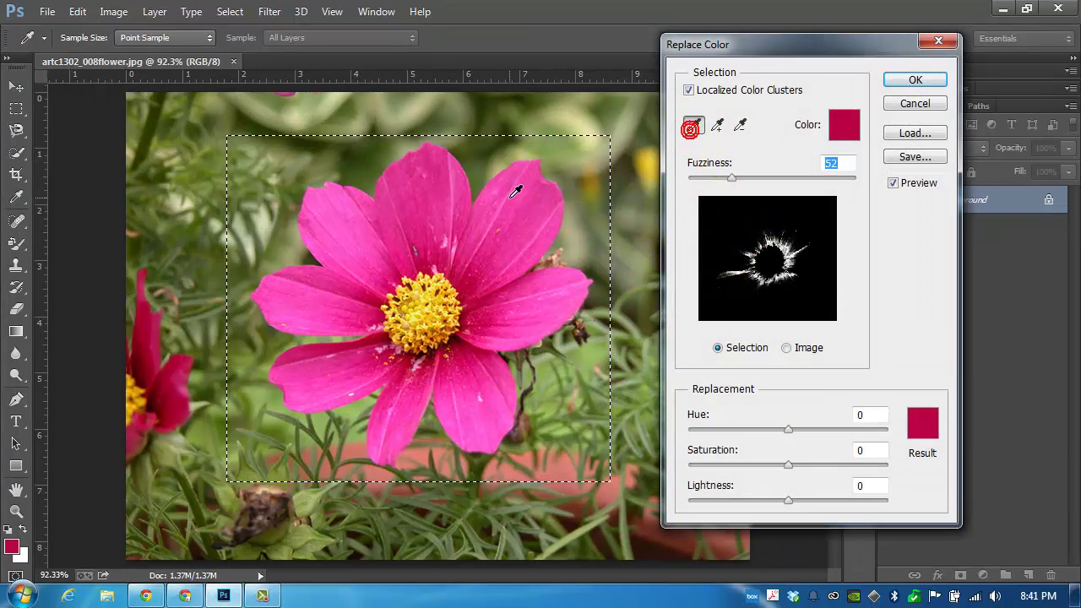
{"action": "left_click", "coordinate": [517, 193]}
Add pinks from the left, lower, right and upper-right petals to the sample
{"action": "left_click", "coordinate": [716, 126]}
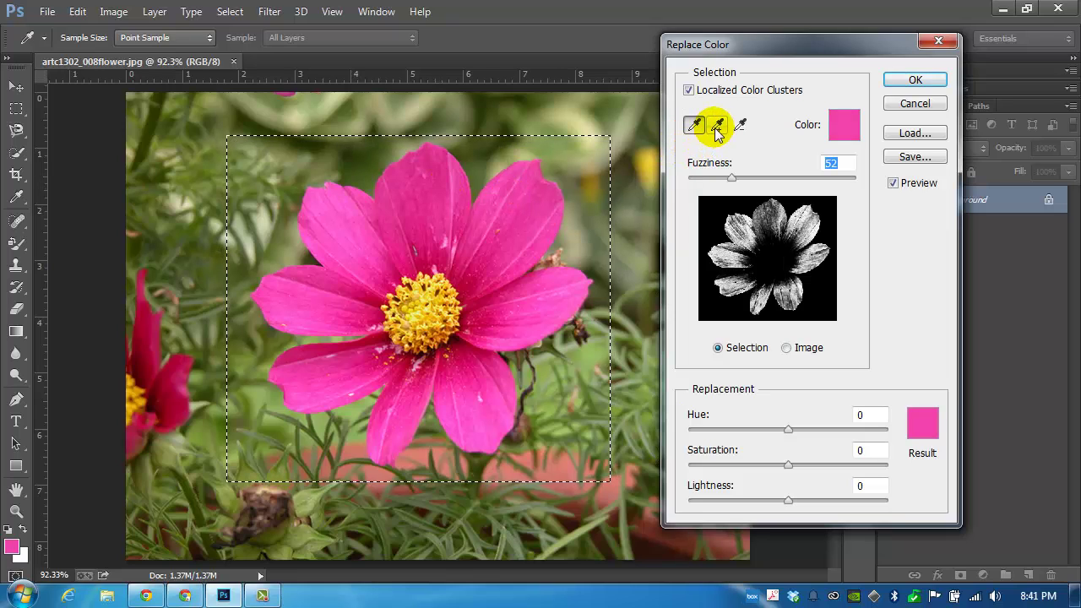
{"action": "left_click_drag", "start_coordinate": [367, 193], "coordinate": [341, 208]}
{"action": "left_click", "coordinate": [309, 295]}
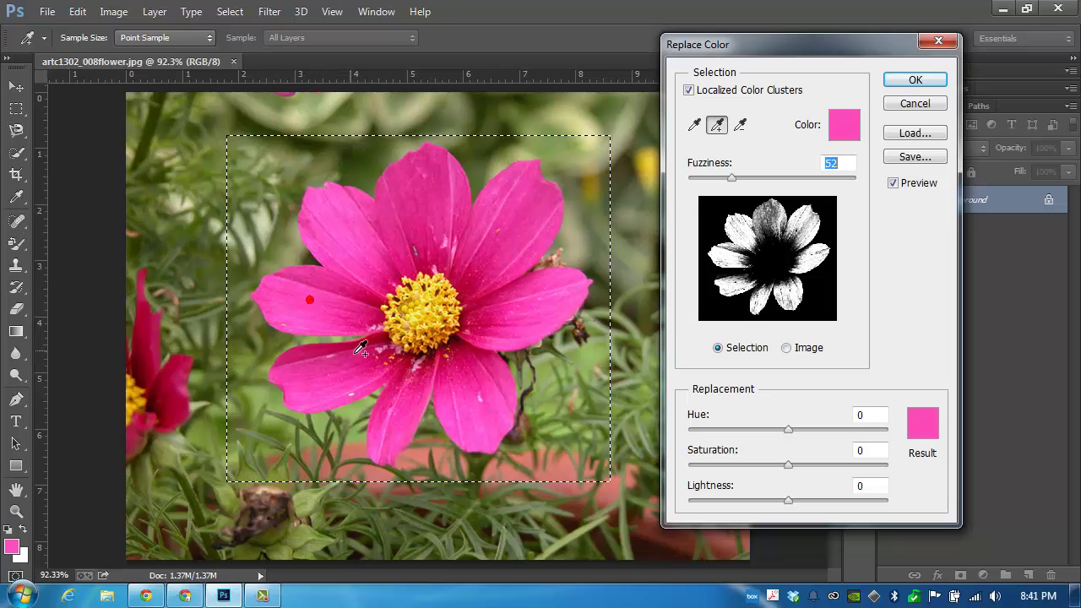
{"action": "left_click", "coordinate": [372, 379]}
{"action": "left_click", "coordinate": [470, 391]}
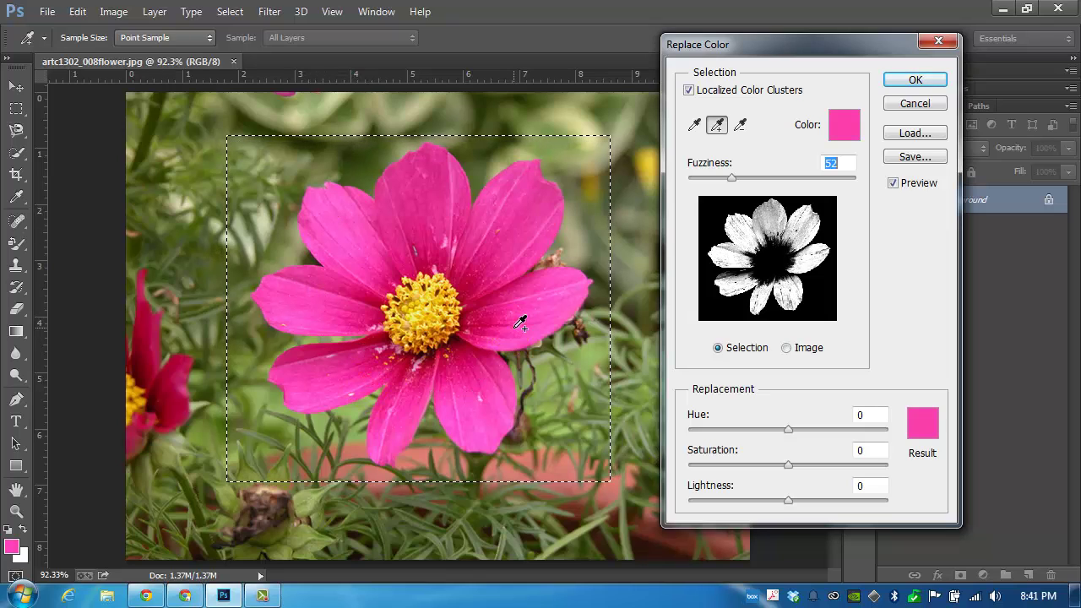
{"action": "left_click", "coordinate": [499, 234]}
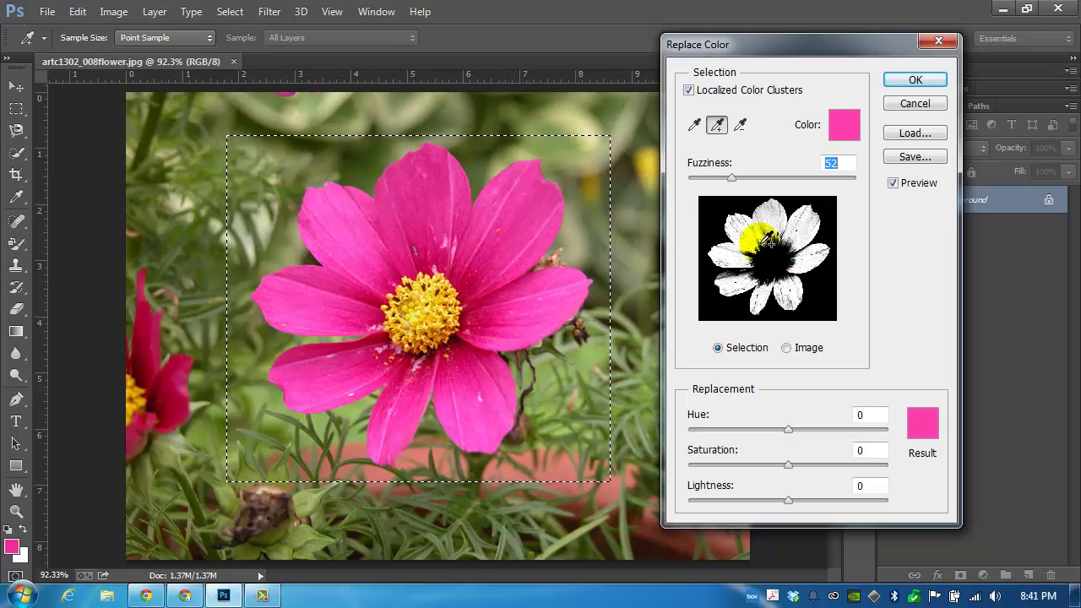
{"action": "left_click", "coordinate": [346, 332]}
{"action": "left_click", "coordinate": [384, 352]}
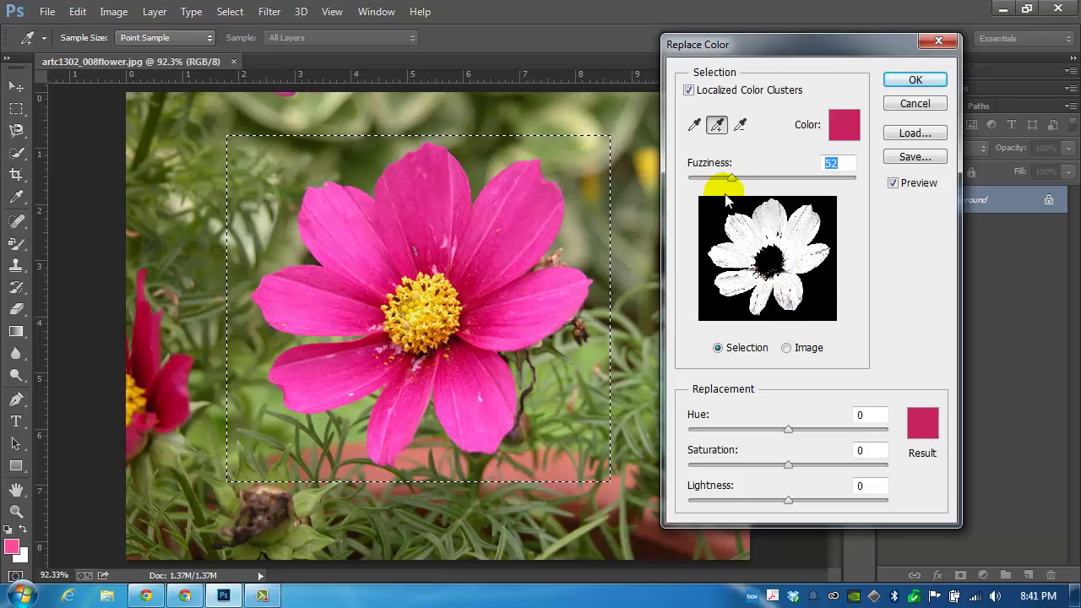
Sample a lighter pink and settle Fuzziness at 54 for a petal-only mask
{"action": "left_click", "coordinate": [724, 267]}
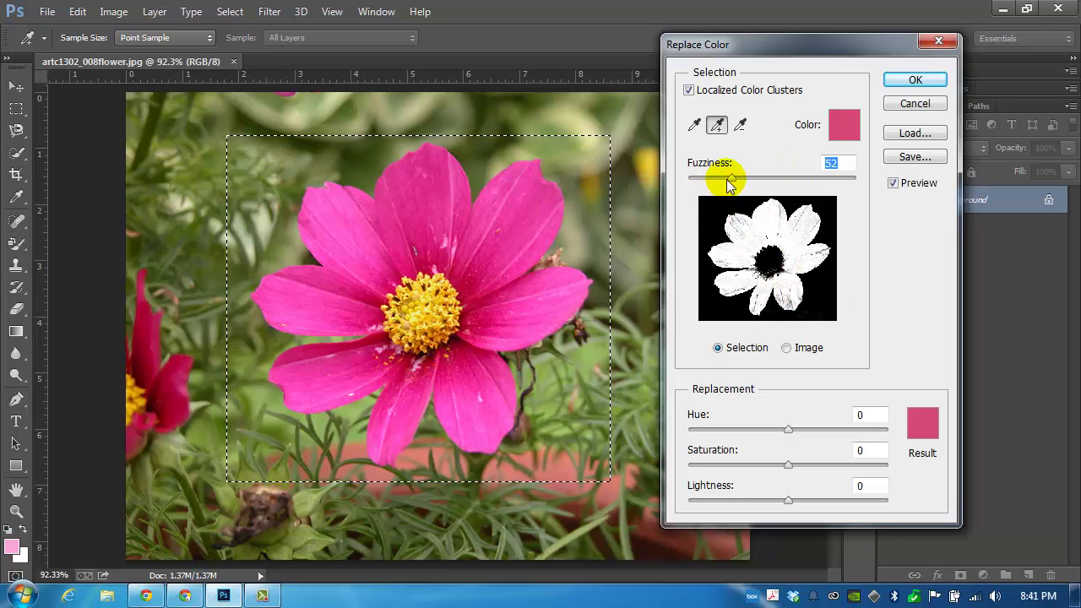
{"action": "mouse_move", "coordinate": [731, 177]}
{"action": "left_mouse_down"}
{"action": "mouse_move", "coordinate": [763, 187]}
{"action": "mouse_move", "coordinate": [760, 176]}
{"action": "mouse_move", "coordinate": [730, 178]}
{"action": "left_mouse_up"}
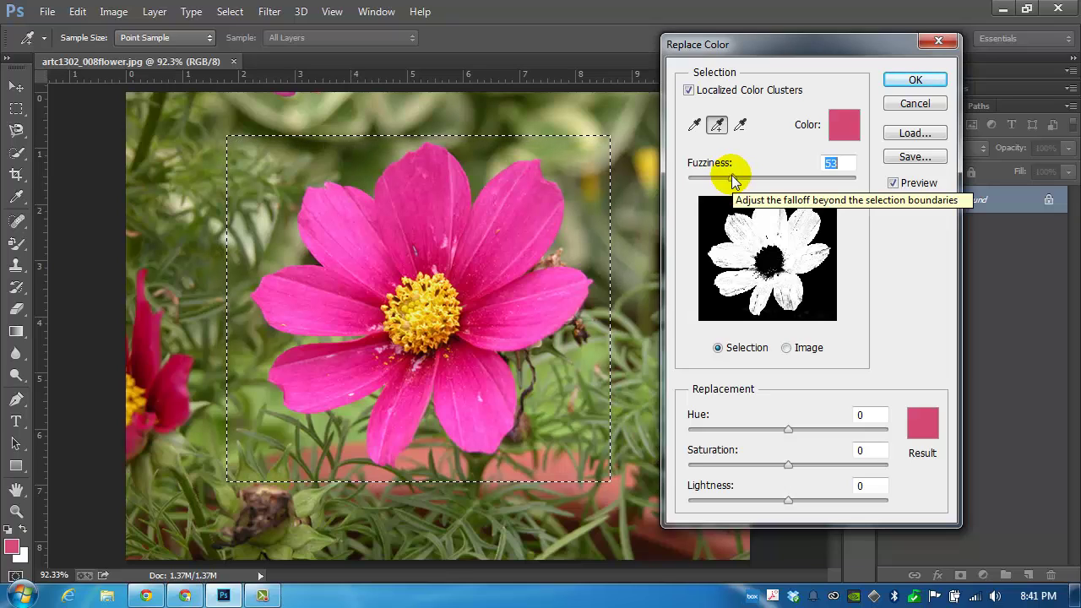
{"action": "left_click_drag", "start_coordinate": [731, 174], "coordinate": [789, 178]}
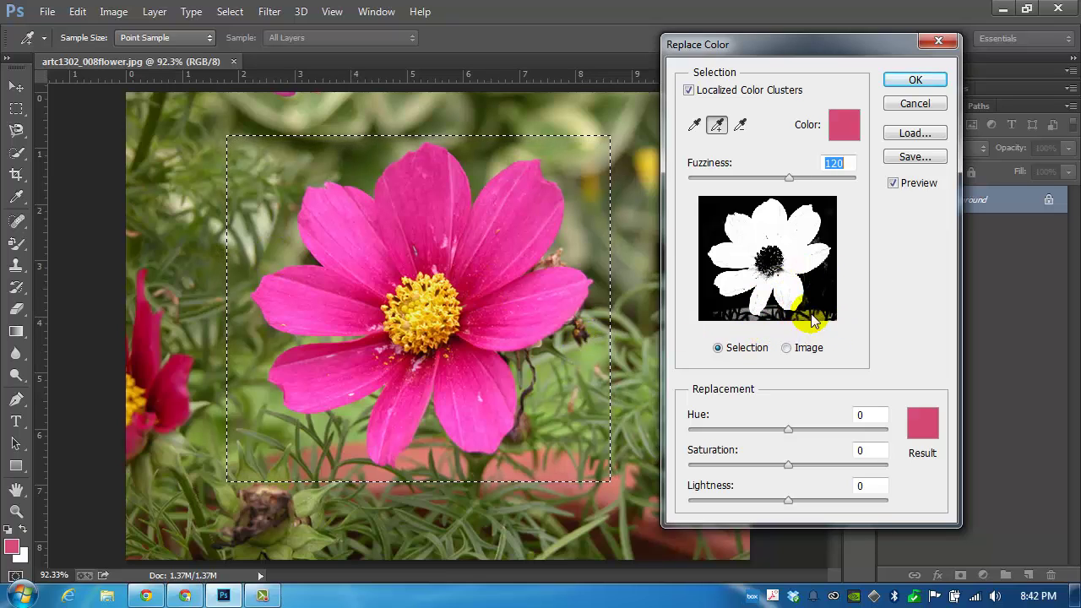
{"action": "left_click_drag", "start_coordinate": [788, 178], "coordinate": [736, 193]}
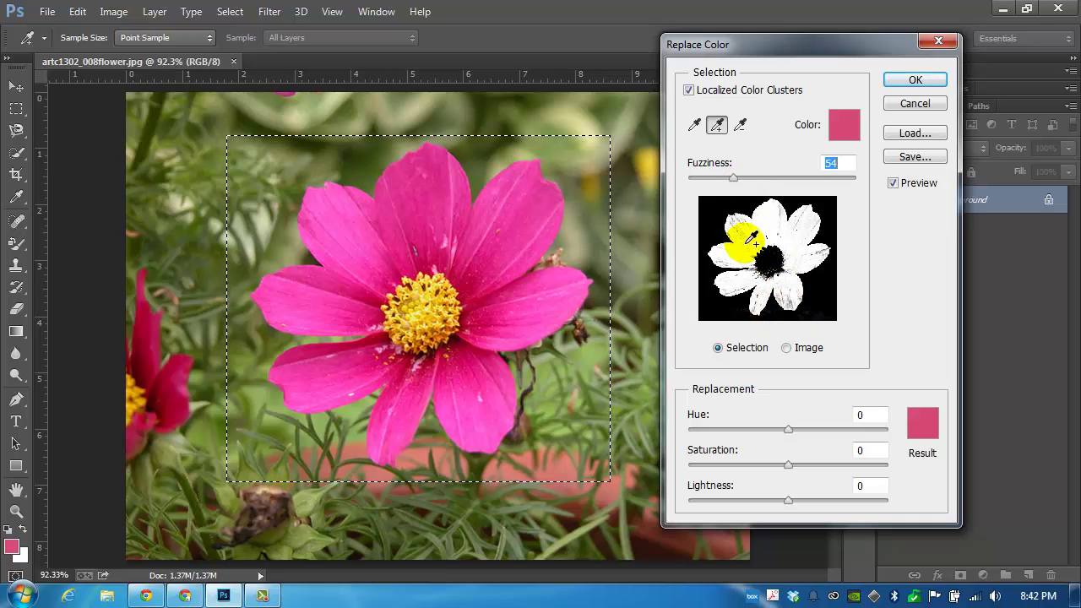
{"action": "left_click", "coordinate": [725, 243]}
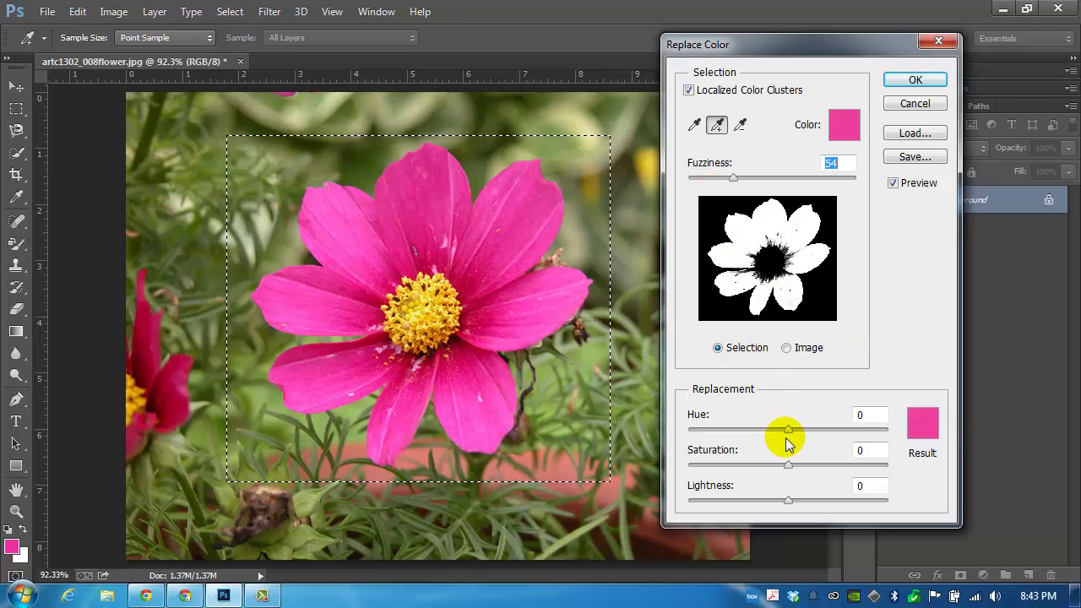
Set Hue to -130 and add the dark magenta near the flower centre to the sample
{"action": "left_click_drag", "start_coordinate": [792, 428], "coordinate": [750, 418]}
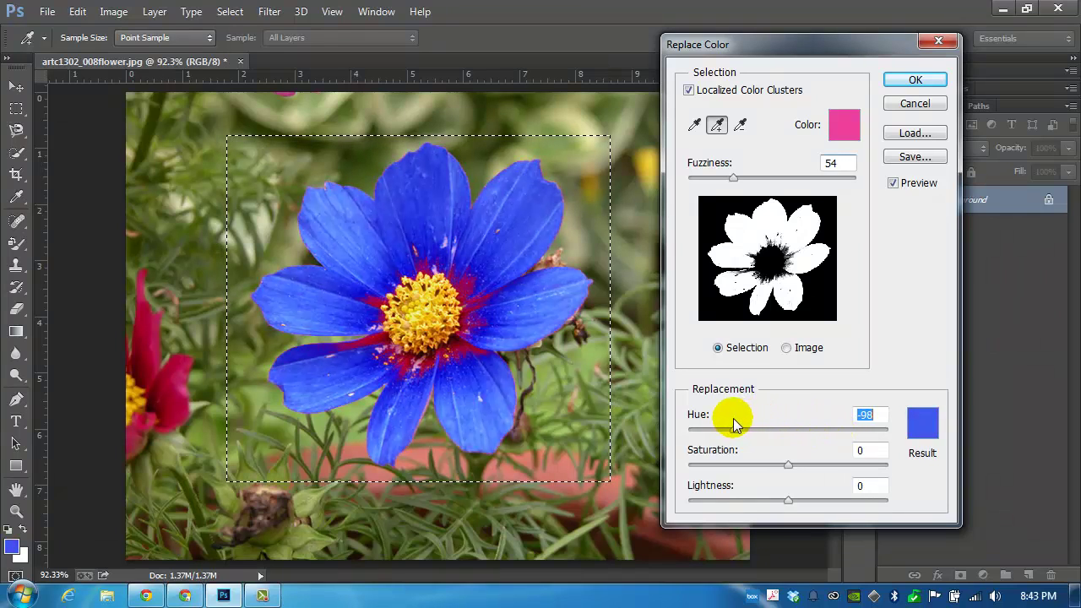
{"action": "mouse_move", "coordinate": [733, 425]}
{"action": "left_mouse_down"}
{"action": "mouse_move", "coordinate": [703, 422]}
{"action": "mouse_move", "coordinate": [715, 422]}
{"action": "left_mouse_up"}
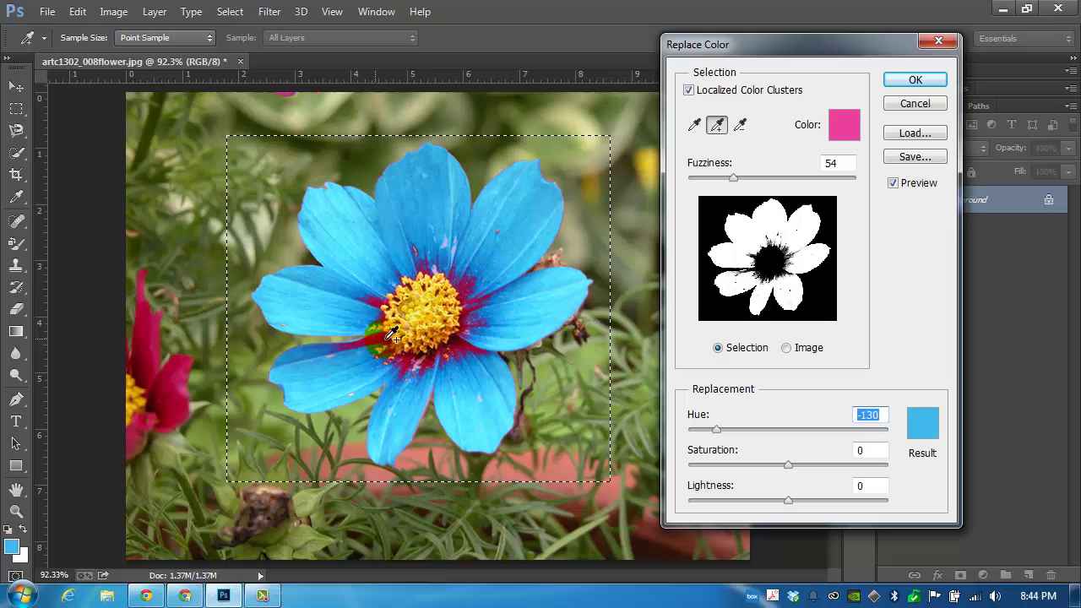
{"action": "left_click", "coordinate": [463, 342]}
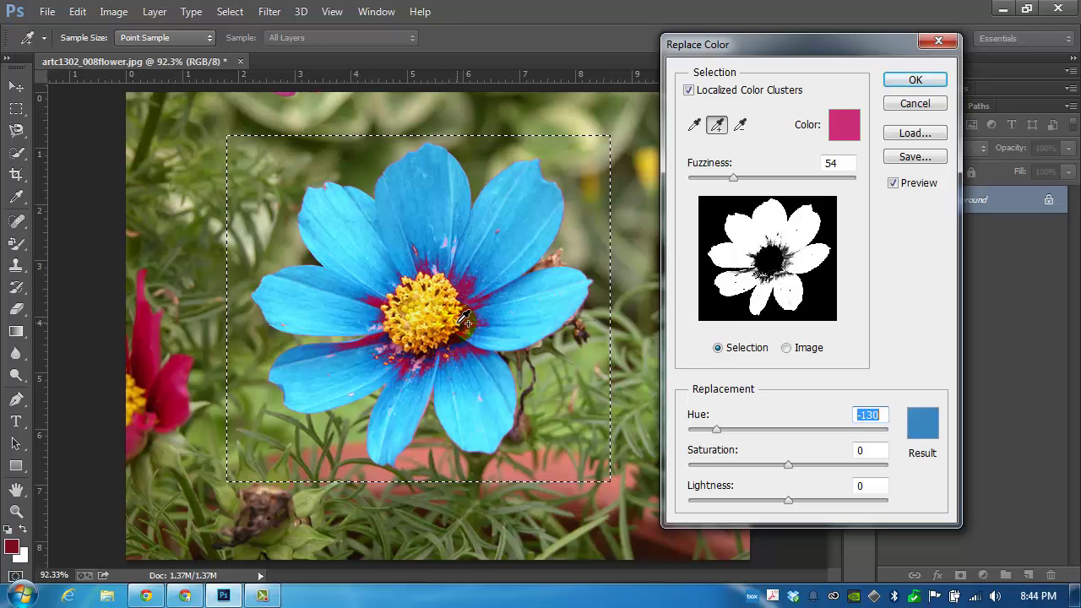
{"action": "left_click", "coordinate": [460, 358]}
{"action": "left_click", "coordinate": [447, 358]}
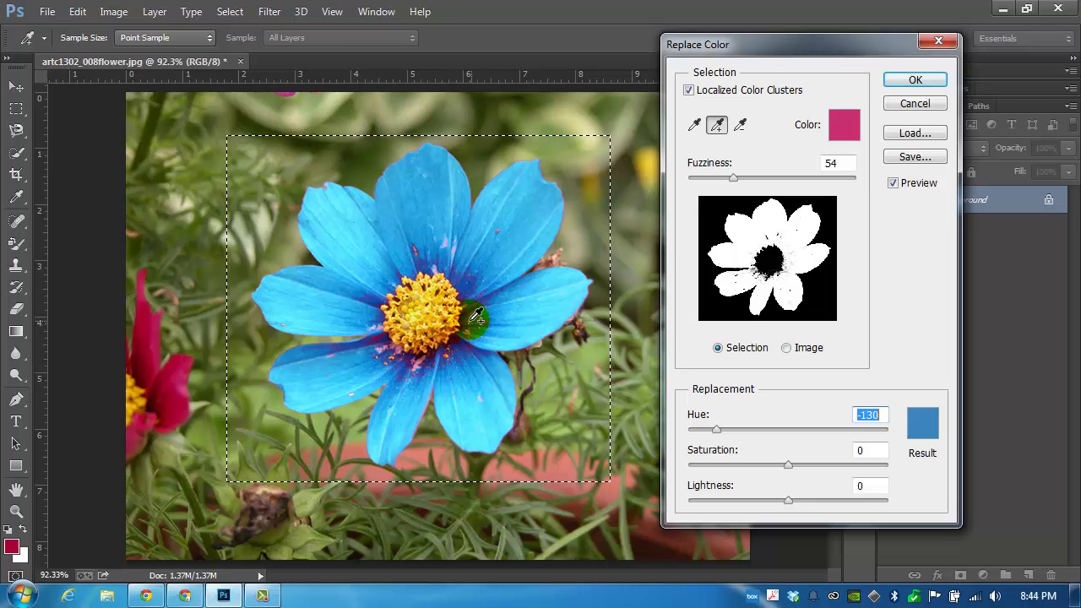
Add the remaining upper, right and lower petal areas to the sample
{"action": "left_click", "coordinate": [416, 252]}
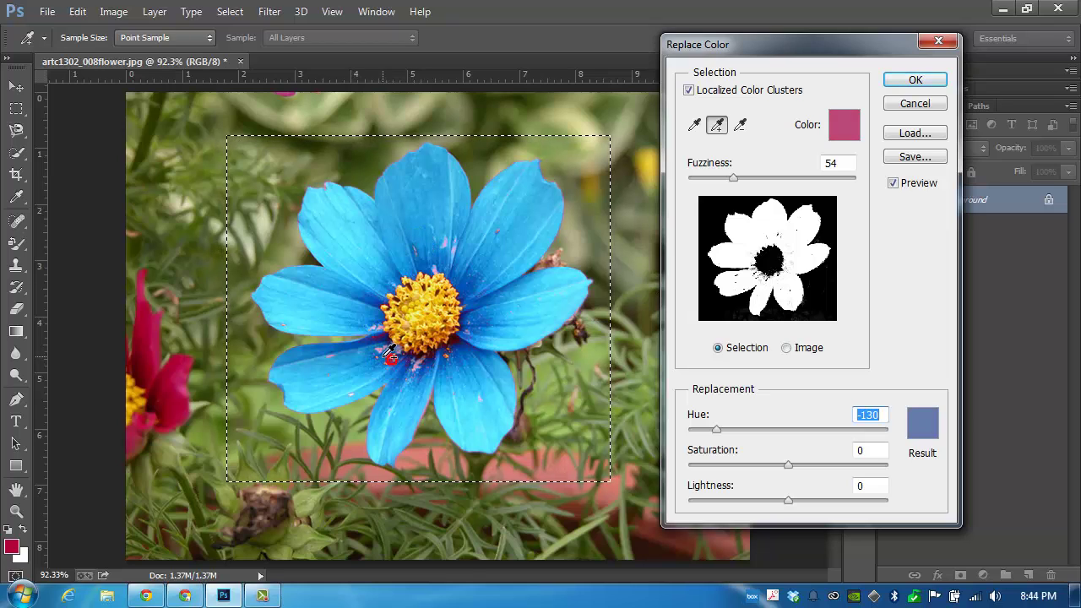
{"action": "left_click", "coordinate": [504, 282]}
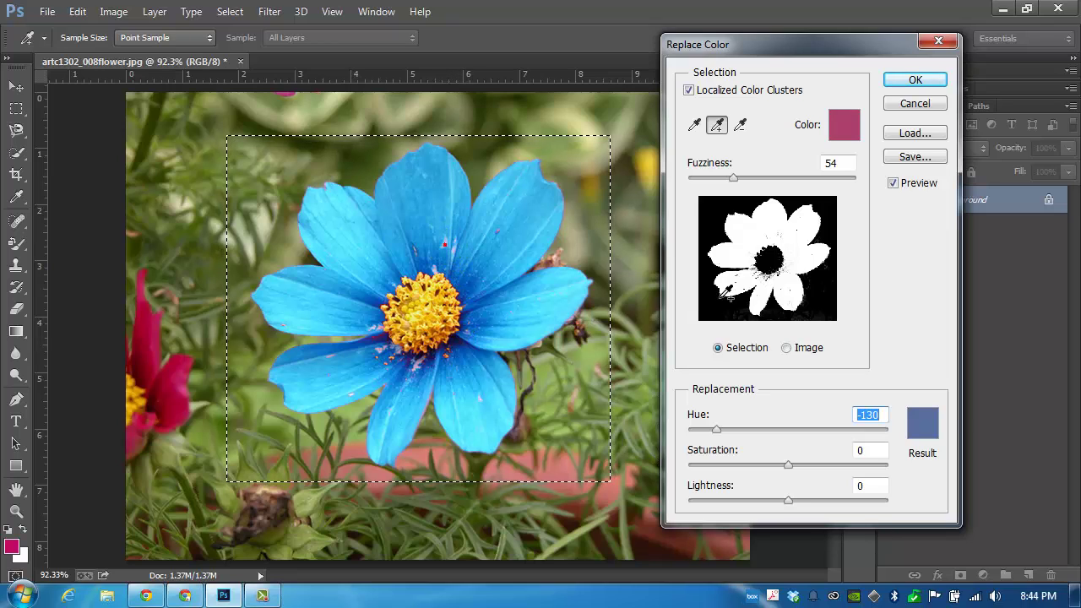
{"action": "left_click", "coordinate": [535, 314]}
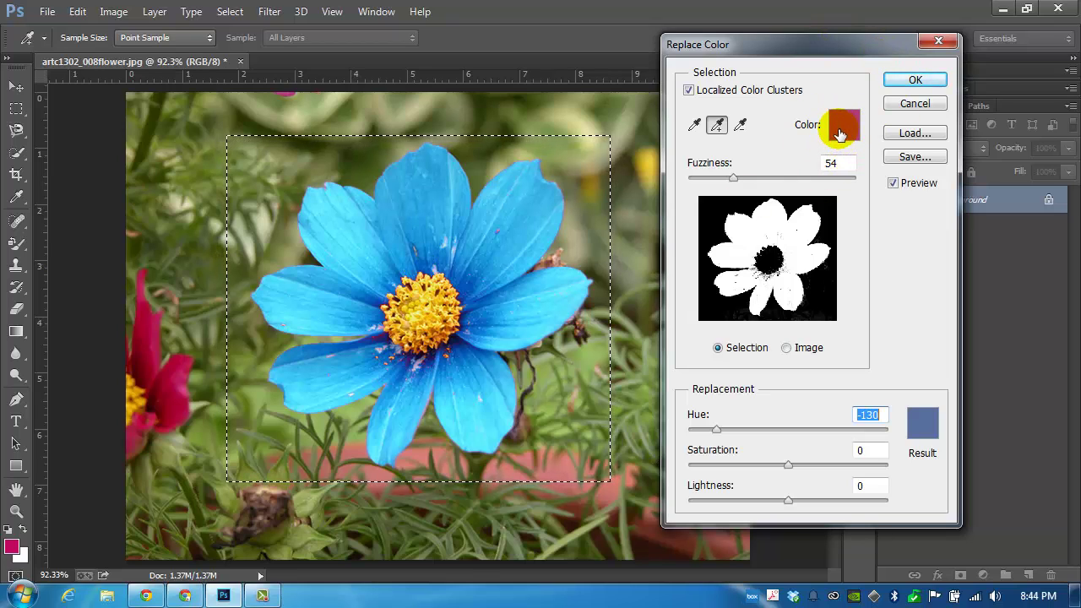
{"action": "left_click", "coordinate": [534, 265]}
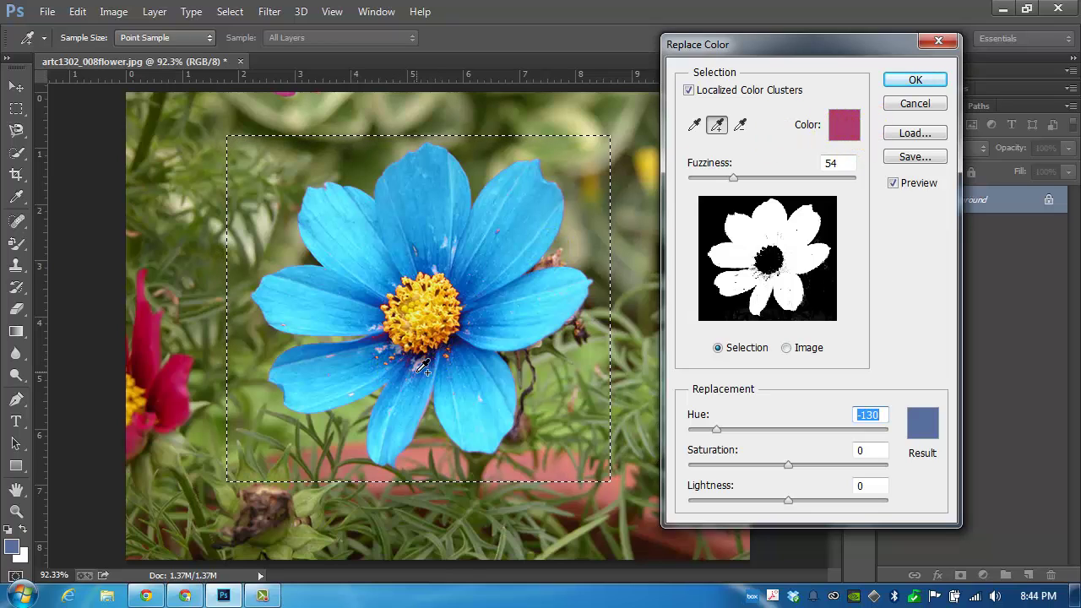
{"action": "left_click", "coordinate": [422, 411]}
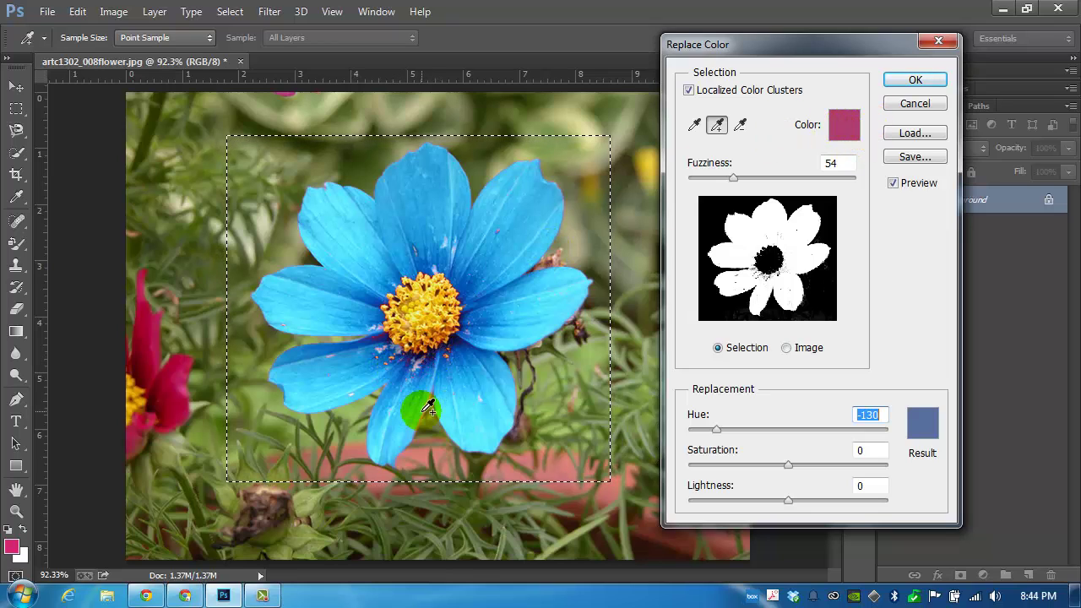
Confirm Replace Color with OK and deselect the rectangular selection
{"action": "left_click", "coordinate": [918, 81]}
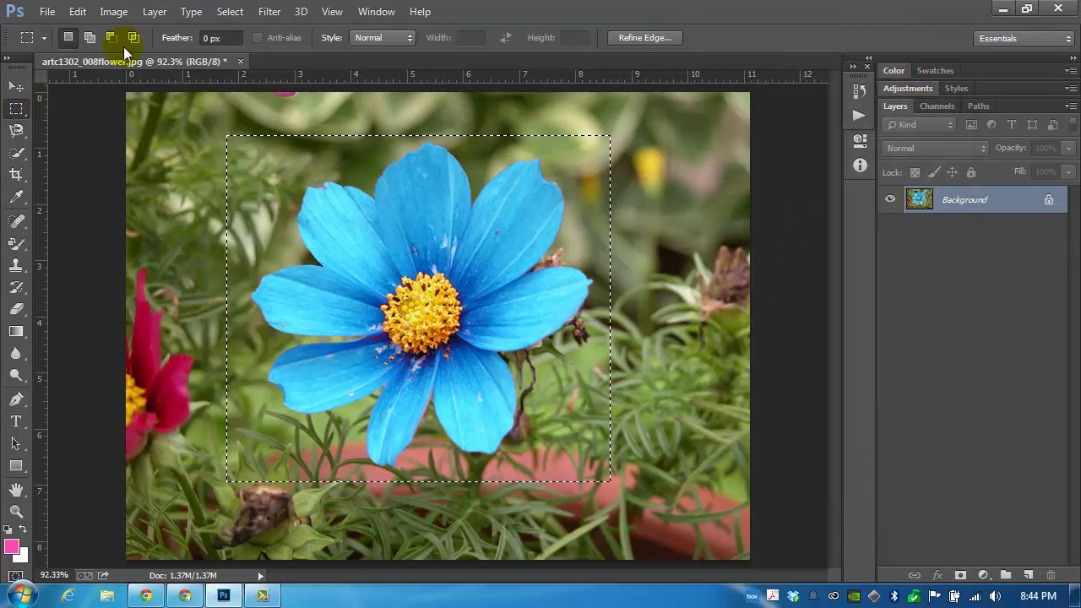
{"action": "left_click", "coordinate": [229, 11]}
{"action": "left_click", "coordinate": [245, 45]}
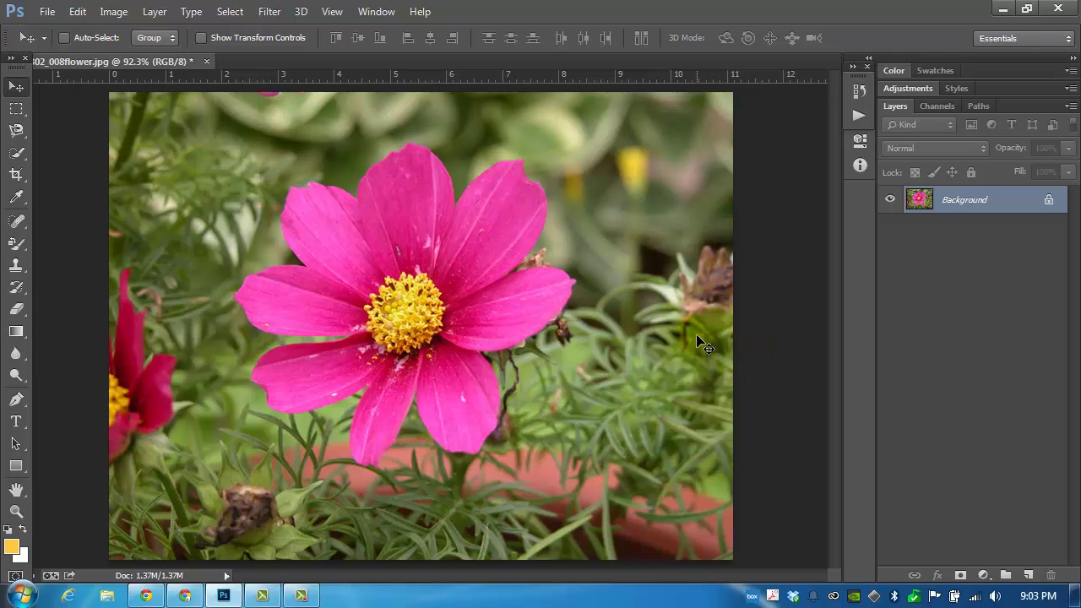
Switch to the Quick Selection tool and keep its brush size at 30 px
{"action": "left_click", "coordinate": [574, 290]}
{"action": "left_click", "coordinate": [17, 153]}
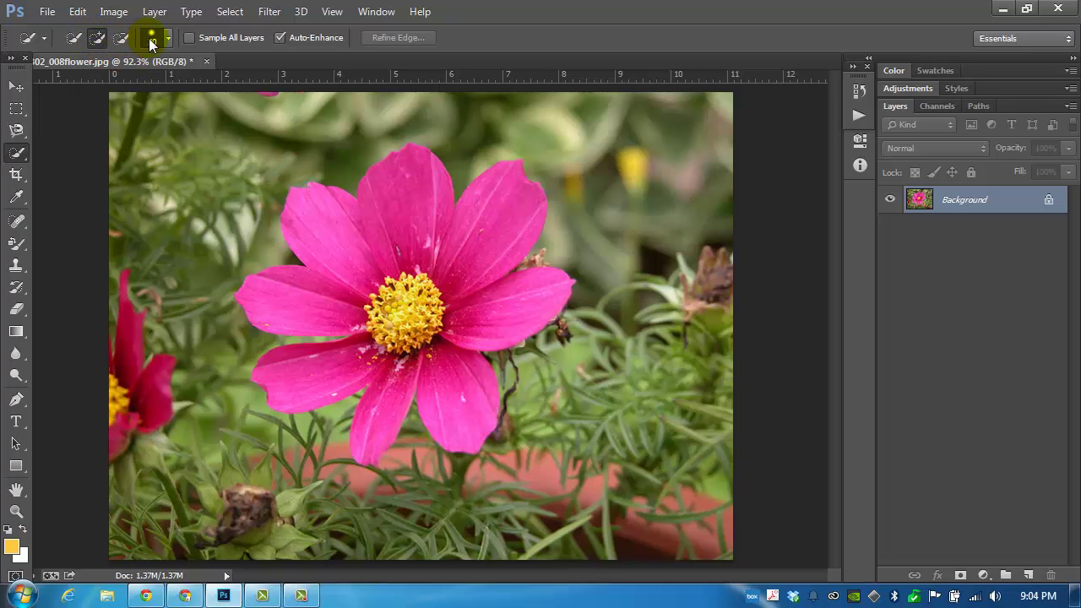
{"action": "left_click", "coordinate": [506, 236]}
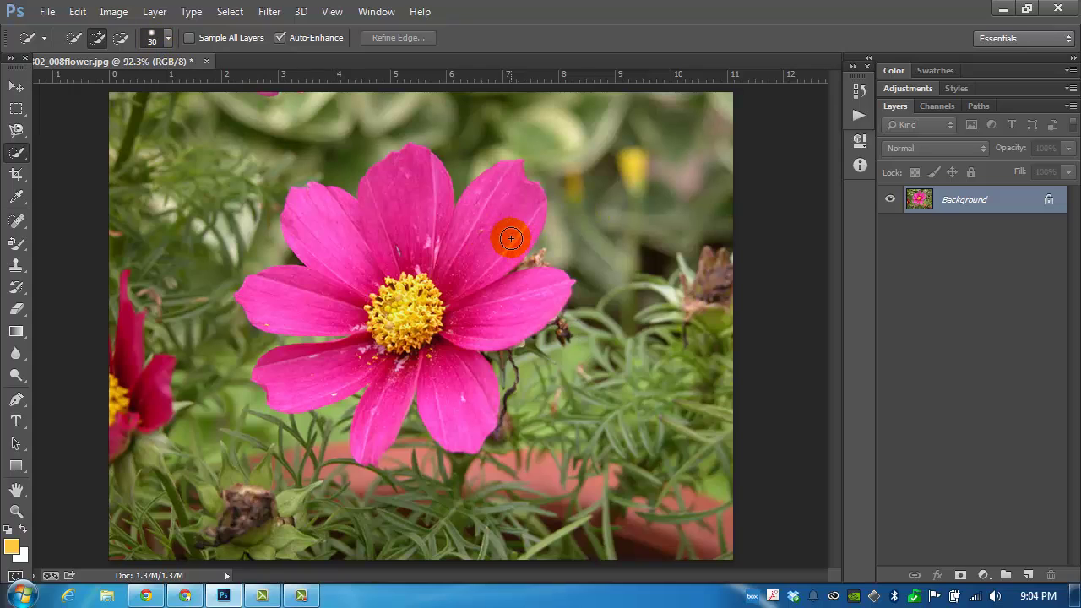
{"action": "left_click", "coordinate": [170, 40]}
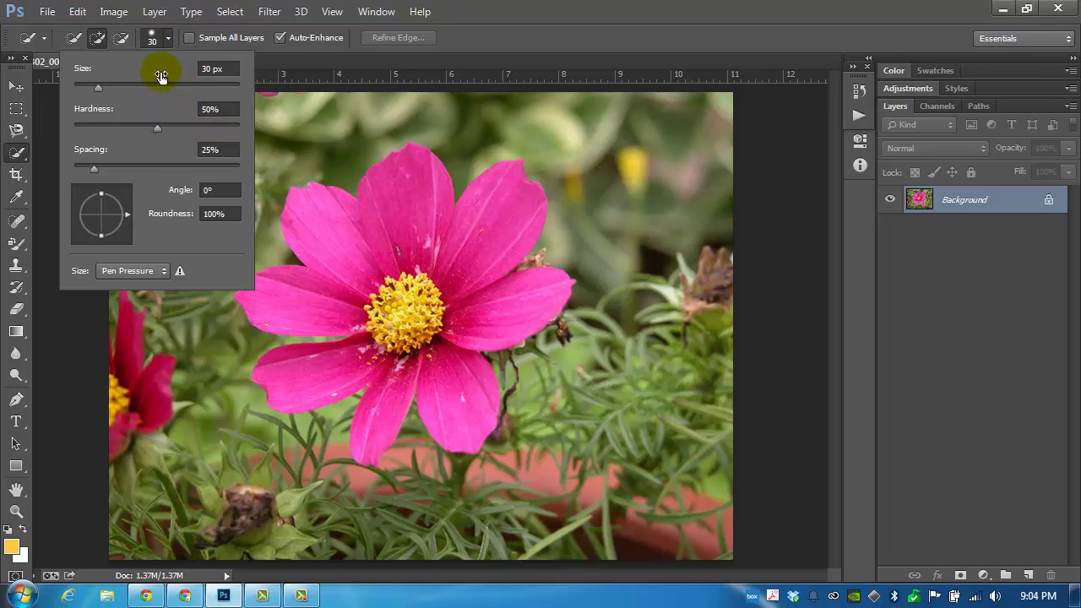
{"action": "left_click", "coordinate": [150, 37]}
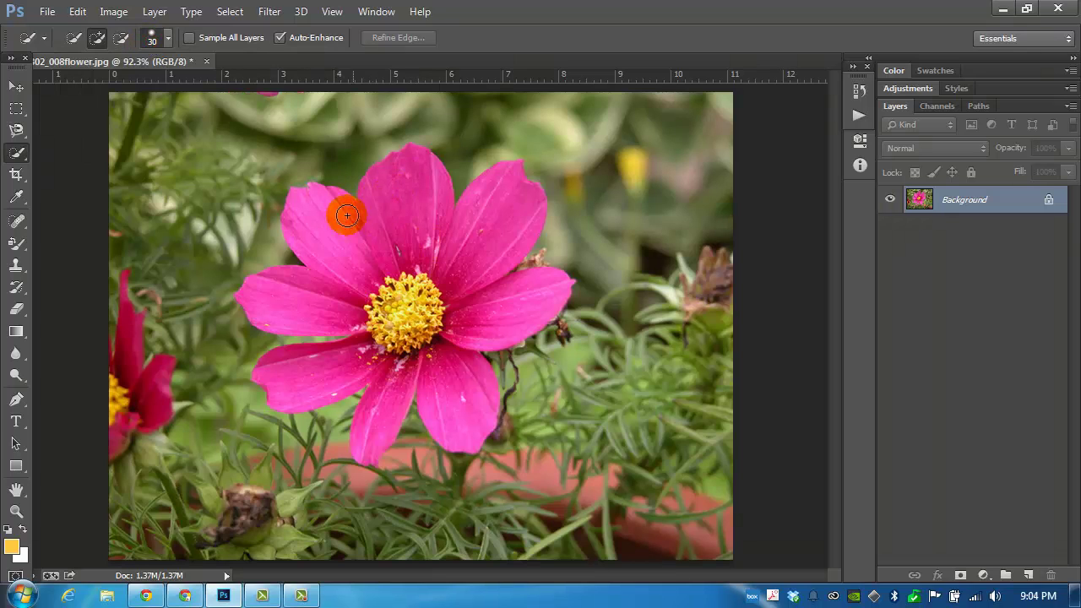
Quick-select the left, upper-left, top, upper-right and right petals
{"action": "left_click", "coordinate": [282, 287]}
{"action": "left_click", "coordinate": [306, 233]}
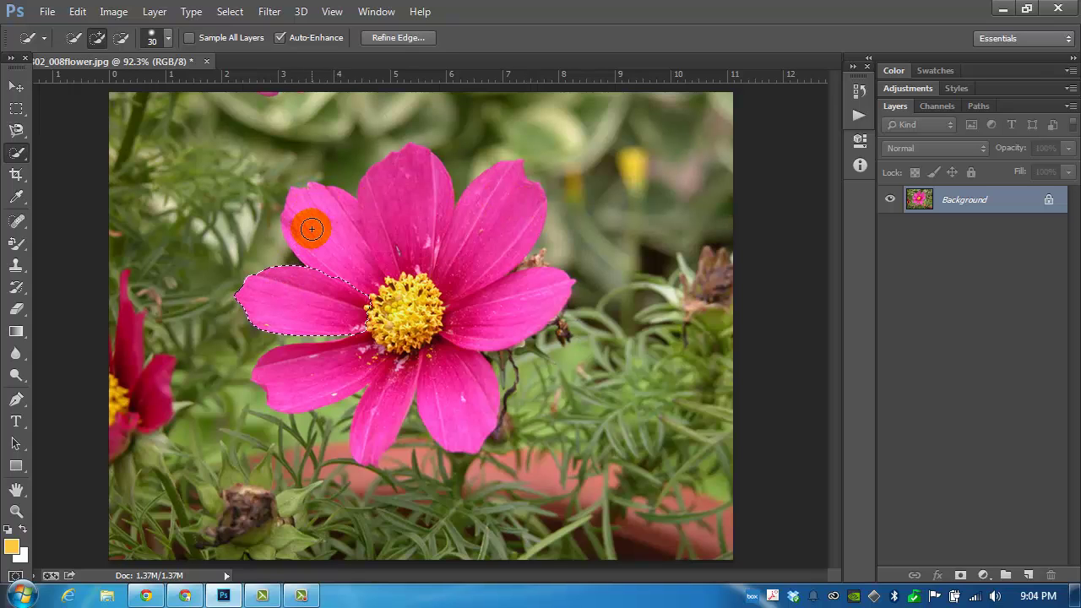
{"action": "left_click", "coordinate": [401, 192]}
{"action": "left_click", "coordinate": [482, 188]}
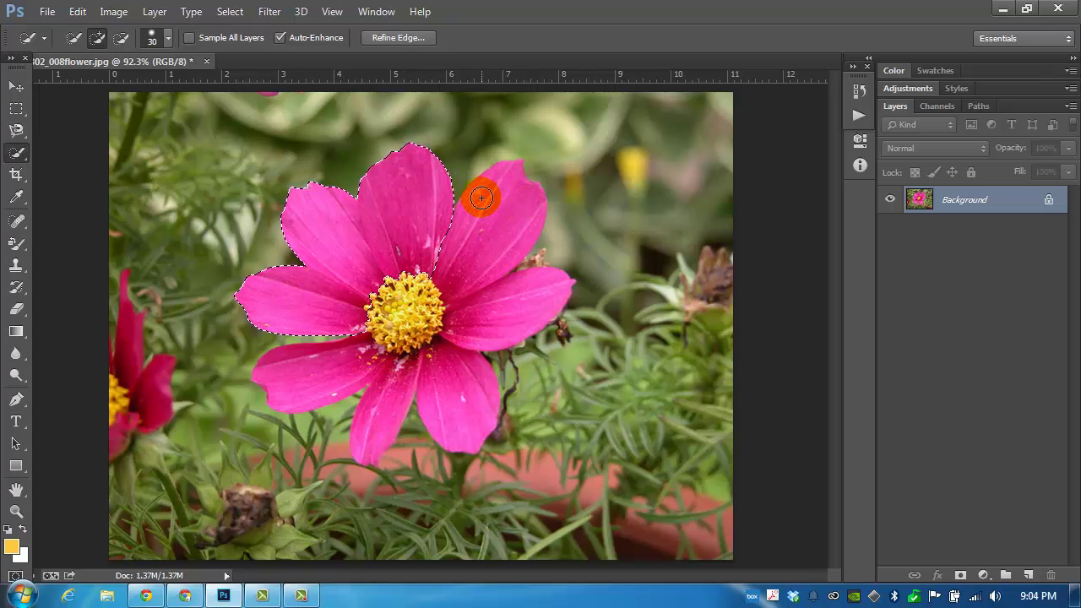
{"action": "left_click", "coordinate": [526, 285]}
{"action": "left_click", "coordinate": [495, 332]}
{"action": "left_click", "coordinate": [480, 381]}
Add the lower petals and refine the selection over the left and upper petals
{"action": "left_click", "coordinate": [390, 396]}
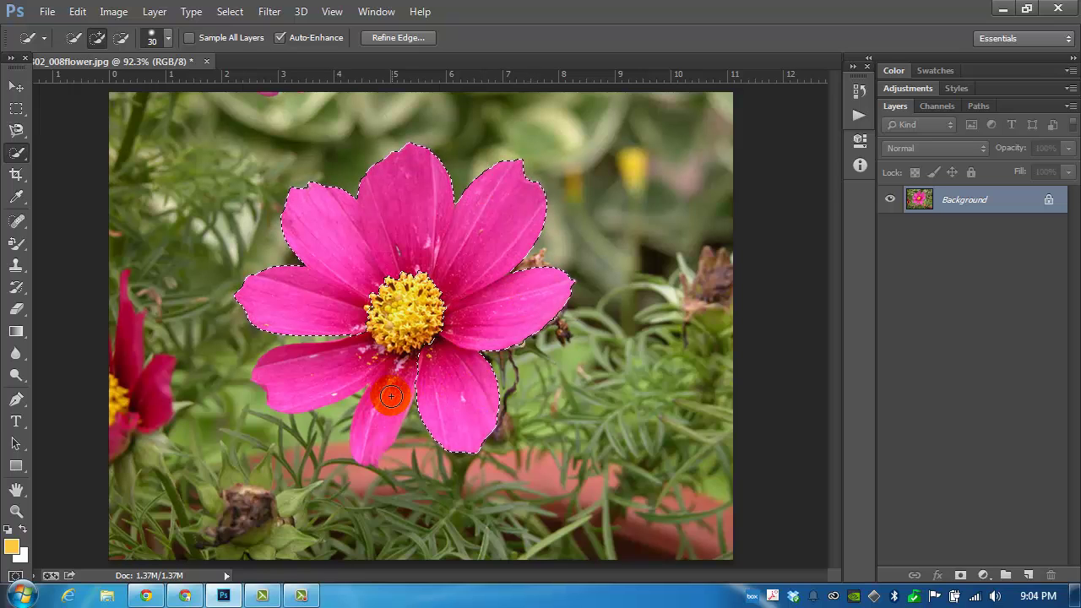
{"action": "left_click", "coordinate": [321, 380]}
{"action": "left_click", "coordinate": [309, 302]}
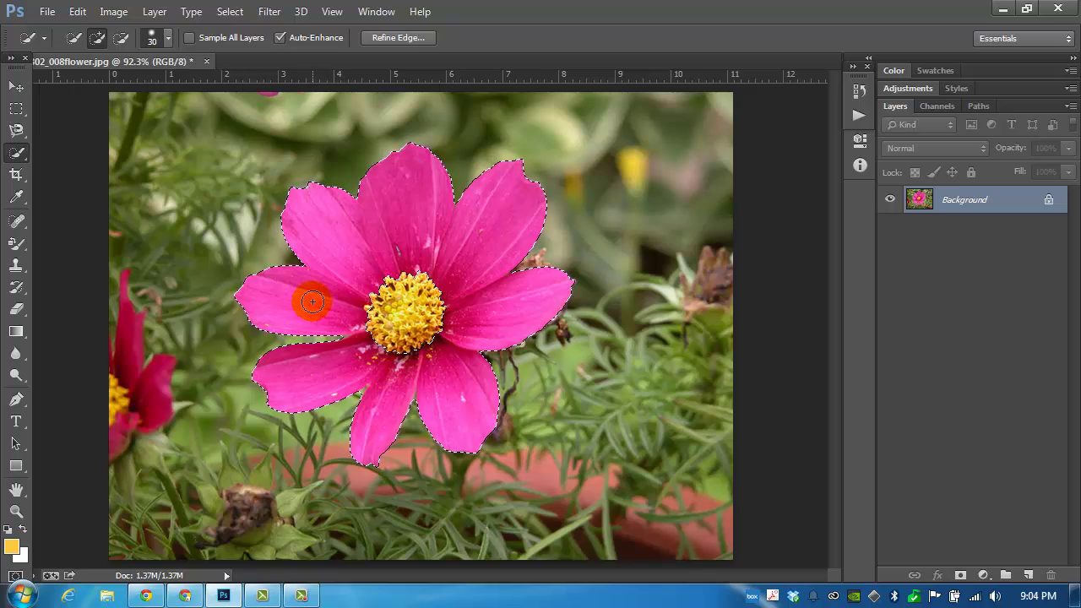
{"action": "left_click", "coordinate": [401, 244]}
{"action": "left_click", "coordinate": [481, 381]}
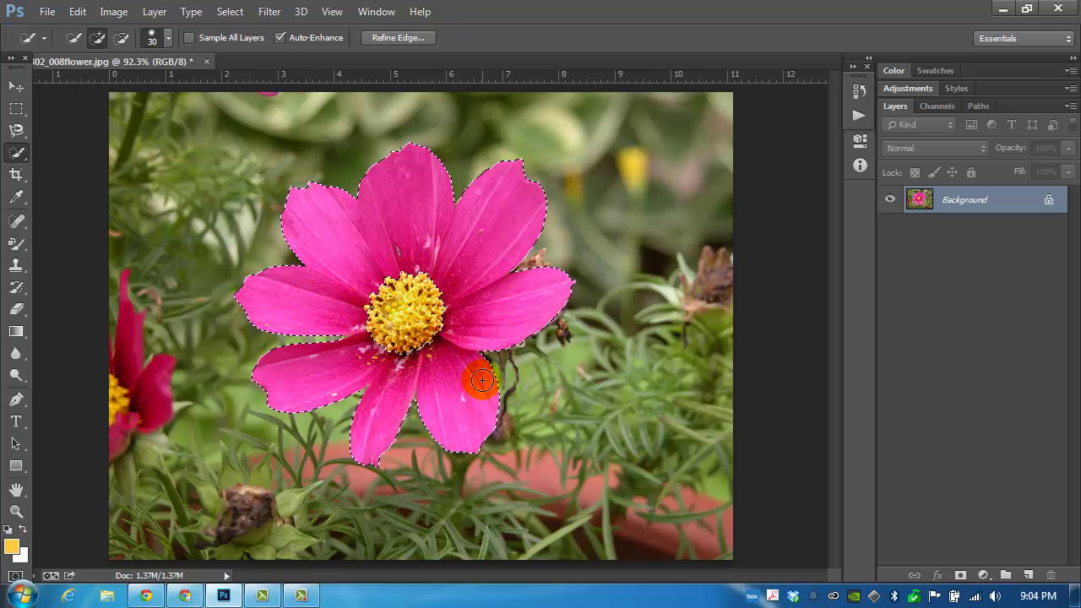
{"action": "left_click", "coordinate": [571, 279]}
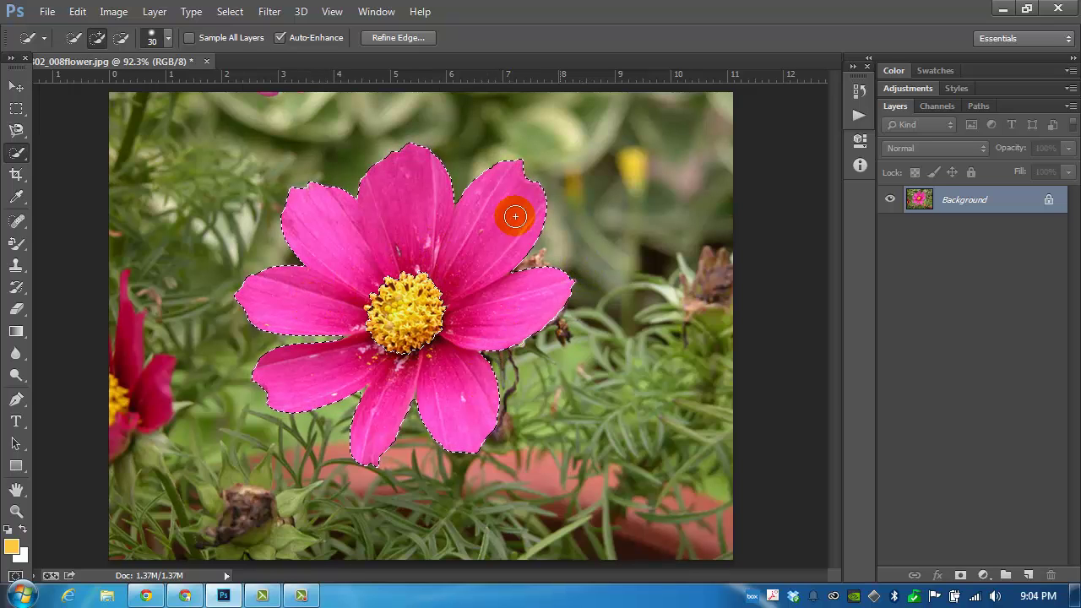
Reopen Replace Color on the quick-selected flower and sample a petal's pink
{"action": "left_click", "coordinate": [113, 11]}
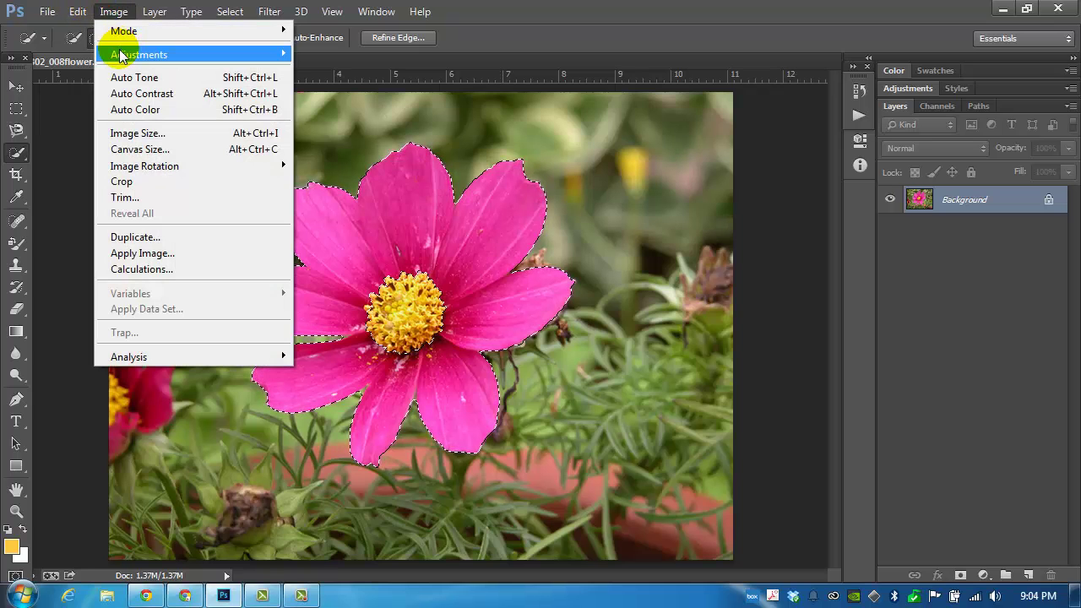
{"action": "mouse_move", "coordinate": [120, 54]}
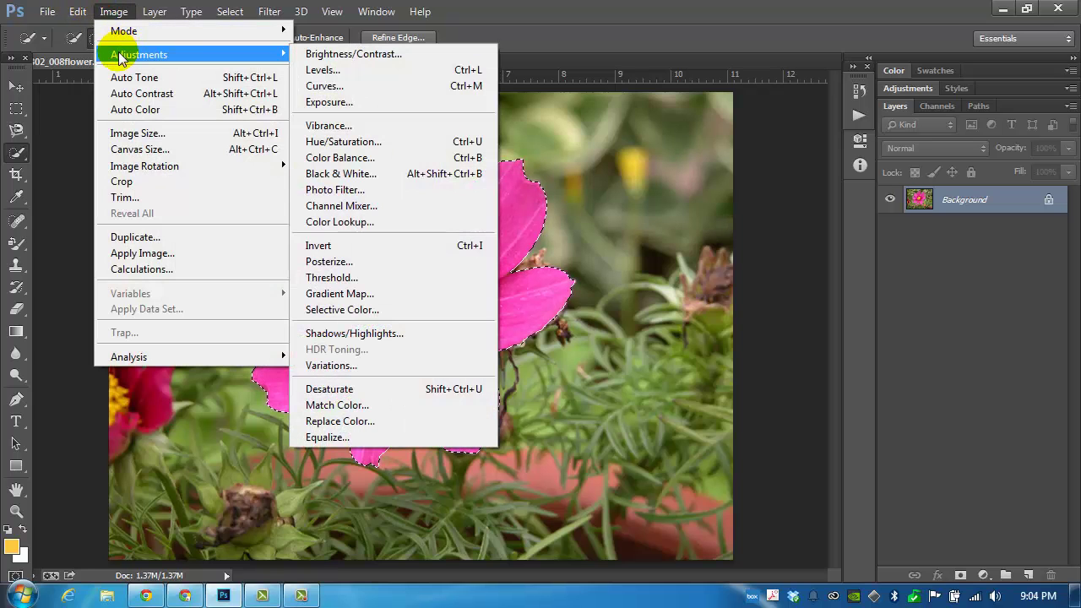
{"action": "left_click", "coordinate": [408, 414]}
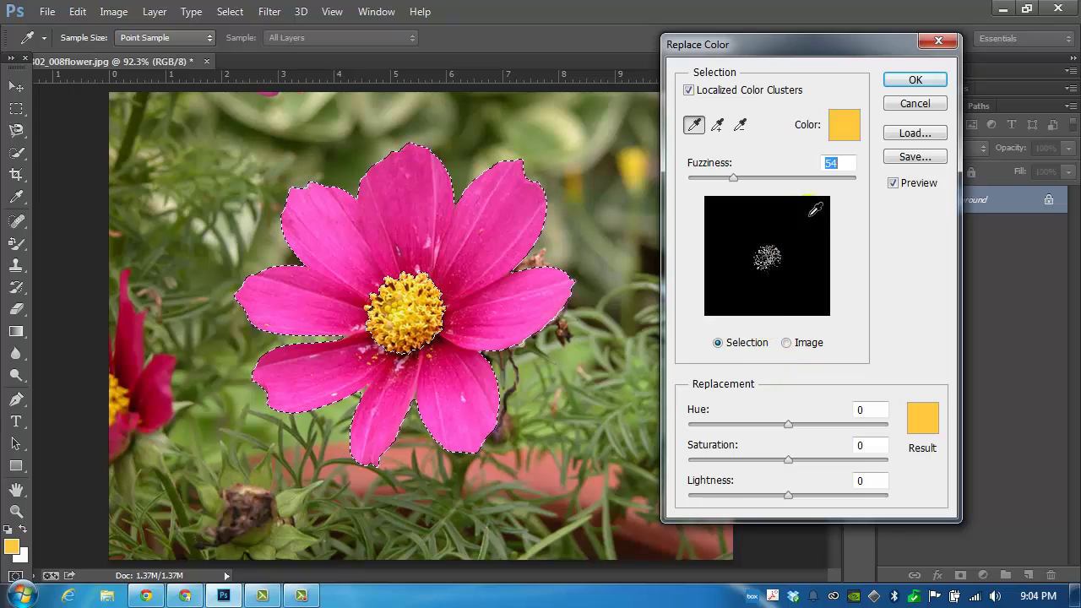
{"action": "left_click", "coordinate": [693, 125]}
{"action": "left_click", "coordinate": [414, 202]}
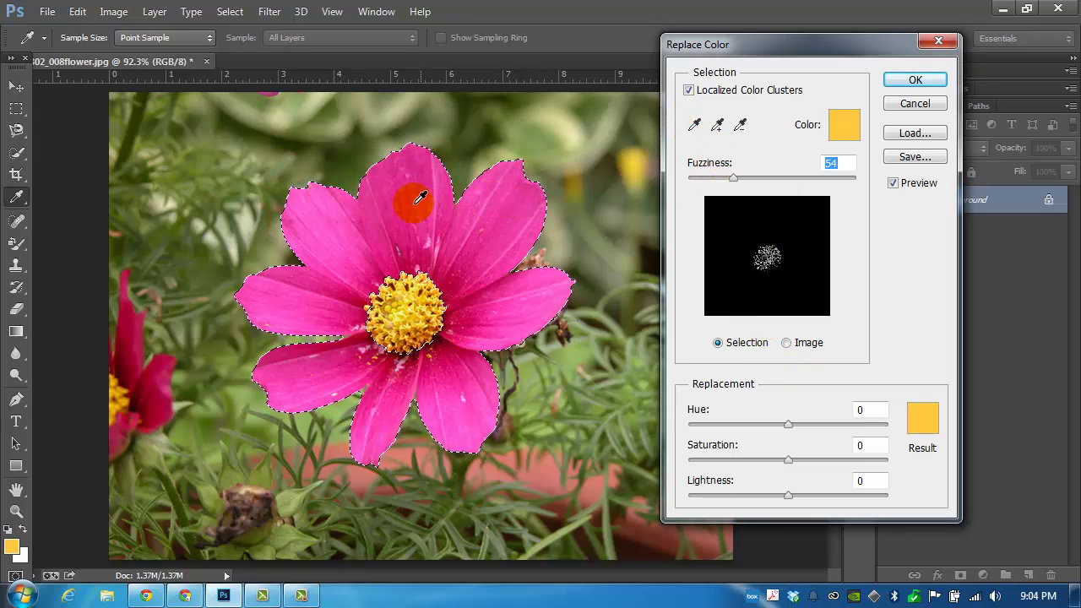
{"action": "left_click", "coordinate": [311, 222]}
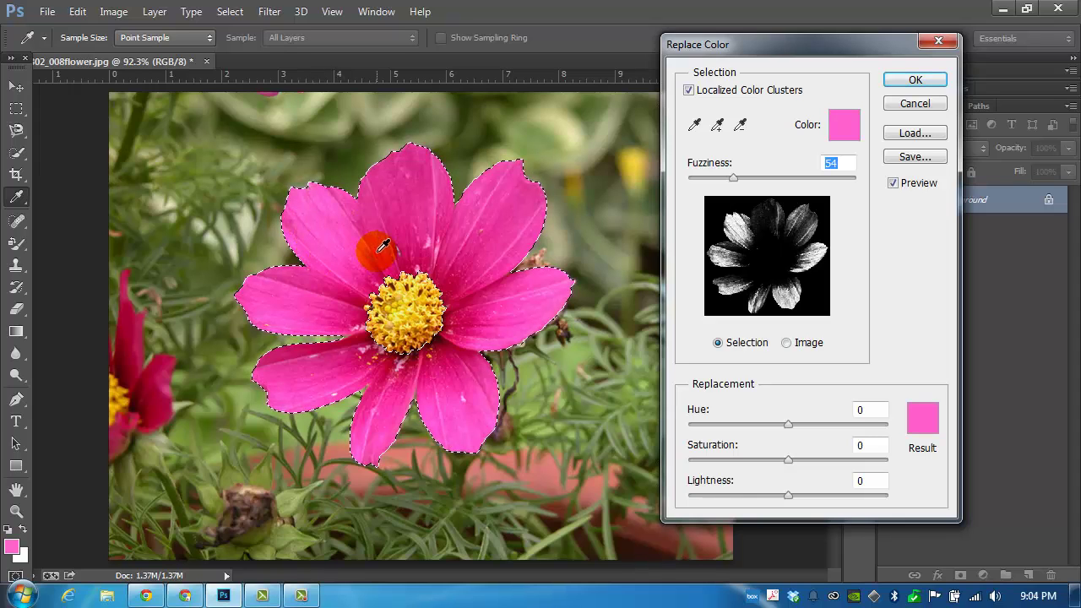
Add the top, upper-right, centre-adjacent and lower petal shades to the sample
{"action": "left_click", "coordinate": [715, 125]}
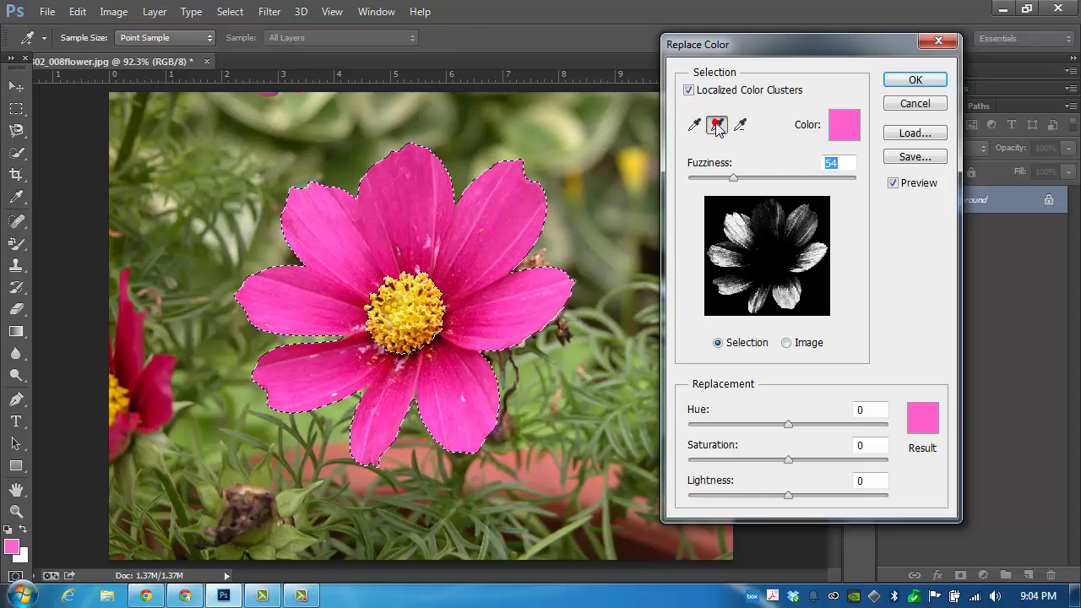
{"action": "left_click", "coordinate": [417, 213]}
{"action": "left_click", "coordinate": [395, 193]}
{"action": "left_click", "coordinate": [495, 187]}
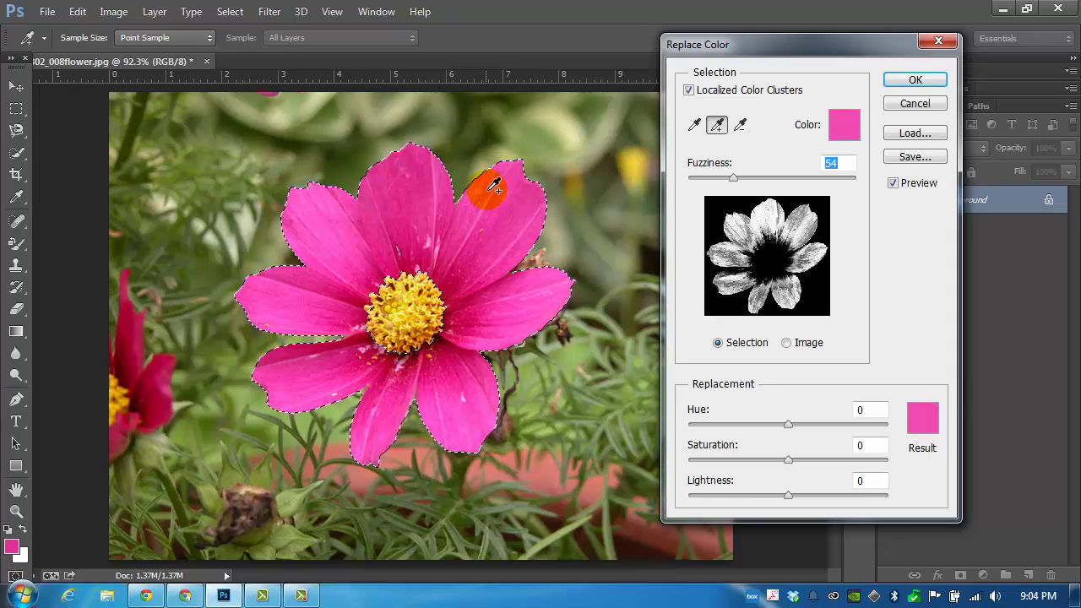
{"action": "left_click", "coordinate": [454, 243]}
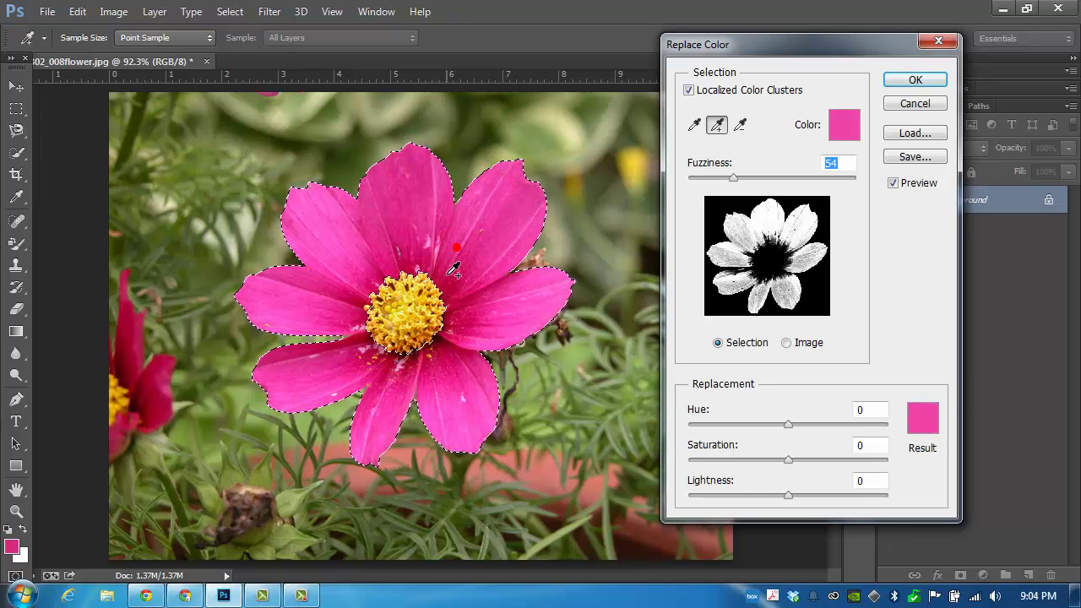
{"action": "left_click", "coordinate": [447, 275]}
{"action": "left_click", "coordinate": [420, 356]}
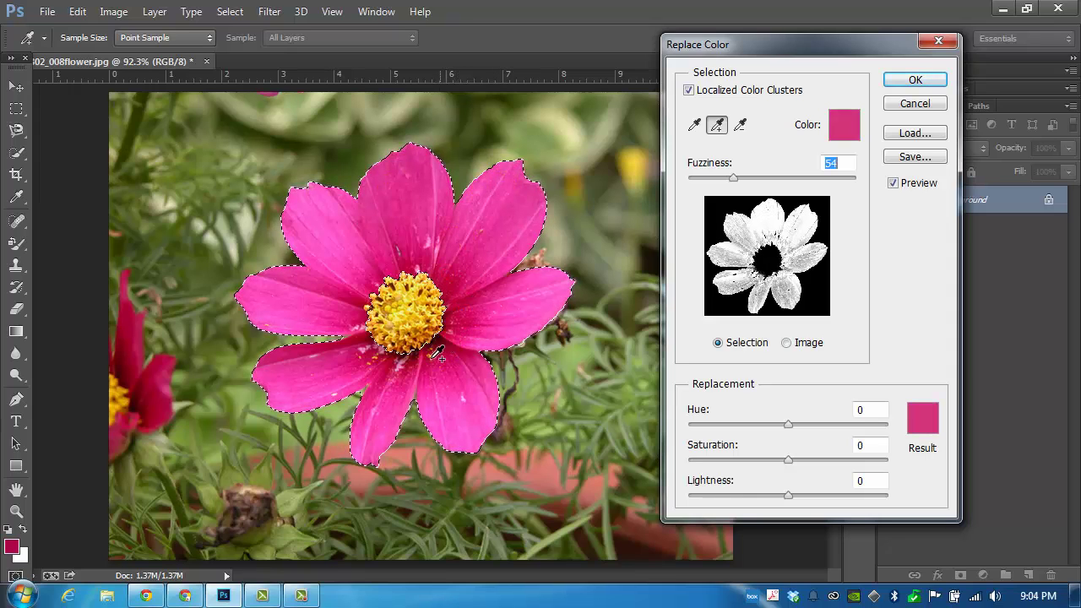
{"action": "left_click", "coordinate": [368, 339]}
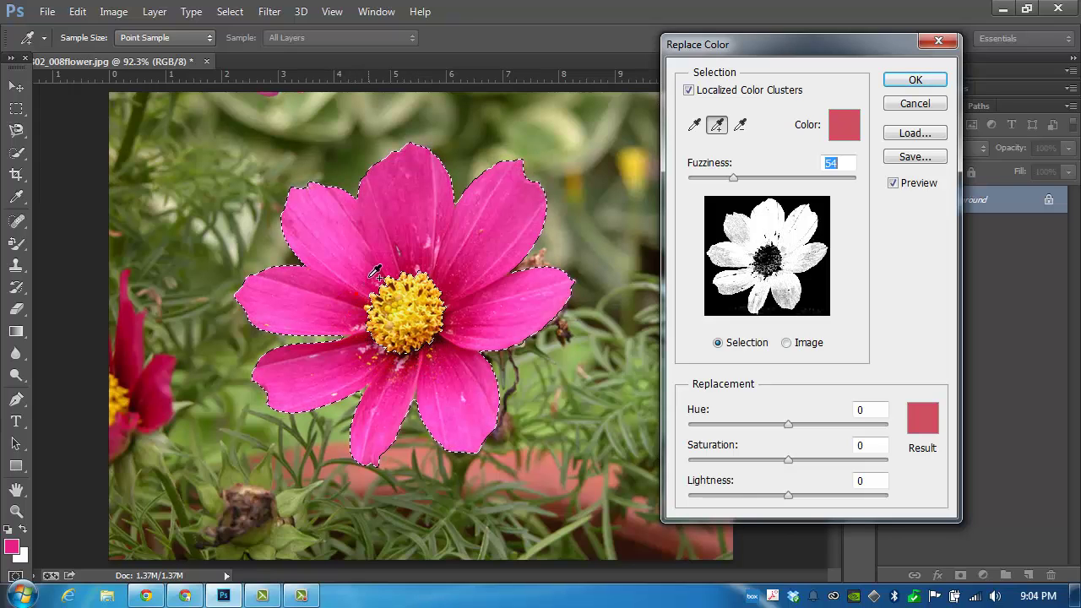
{"action": "left_click", "coordinate": [396, 257]}
{"action": "left_click", "coordinate": [497, 361]}
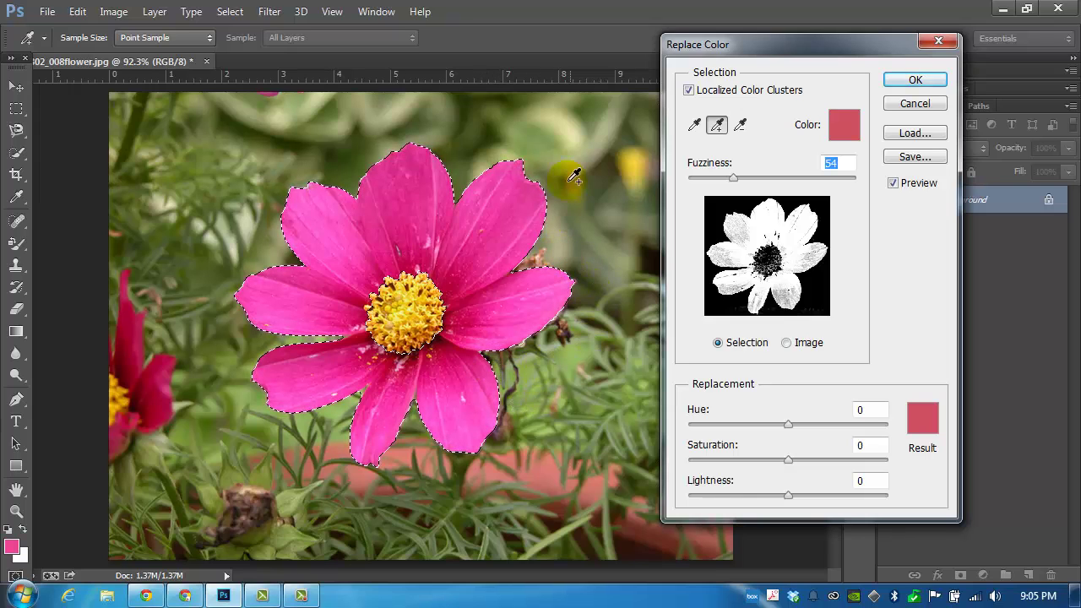
{"action": "left_click", "coordinate": [297, 272]}
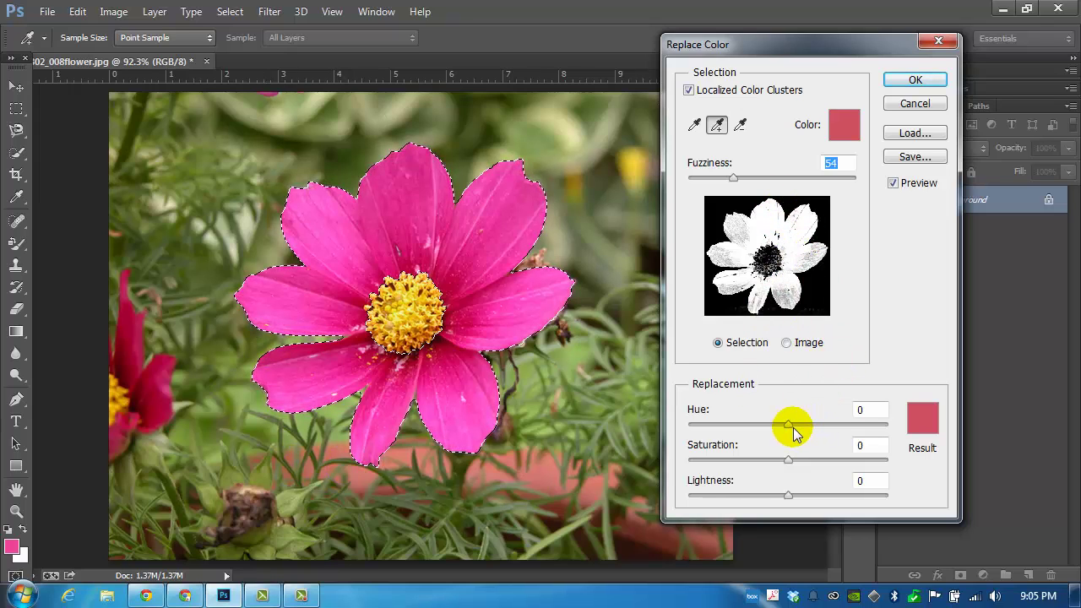
Shift the selected petals' Hue to -102 and add leftover pink on petals and centre to the sample
{"action": "left_click_drag", "start_coordinate": [794, 431], "coordinate": [731, 408]}
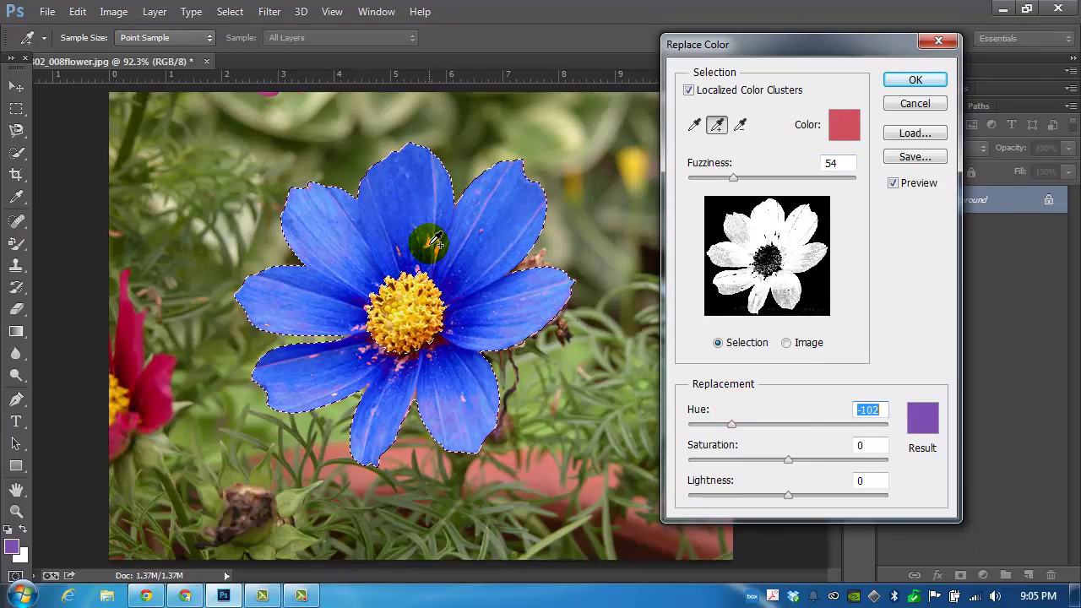
{"action": "left_click", "coordinate": [427, 244]}
{"action": "left_click", "coordinate": [431, 341]}
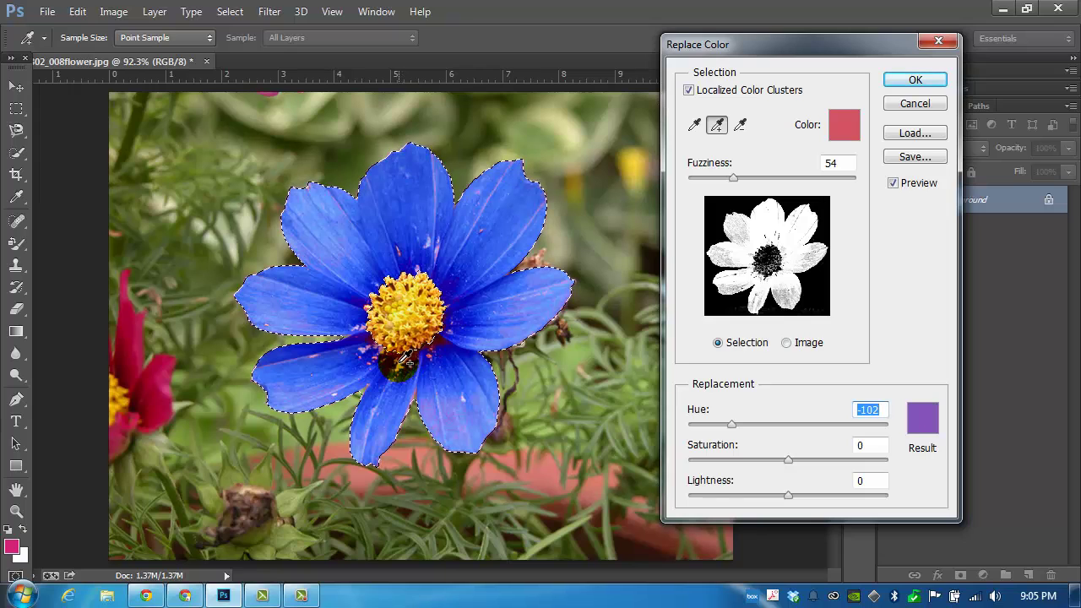
{"action": "left_click", "coordinate": [403, 358]}
{"action": "left_click", "coordinate": [388, 356]}
{"action": "left_click", "coordinate": [380, 351]}
{"action": "left_click", "coordinate": [372, 342]}
{"action": "left_click", "coordinate": [373, 342]}
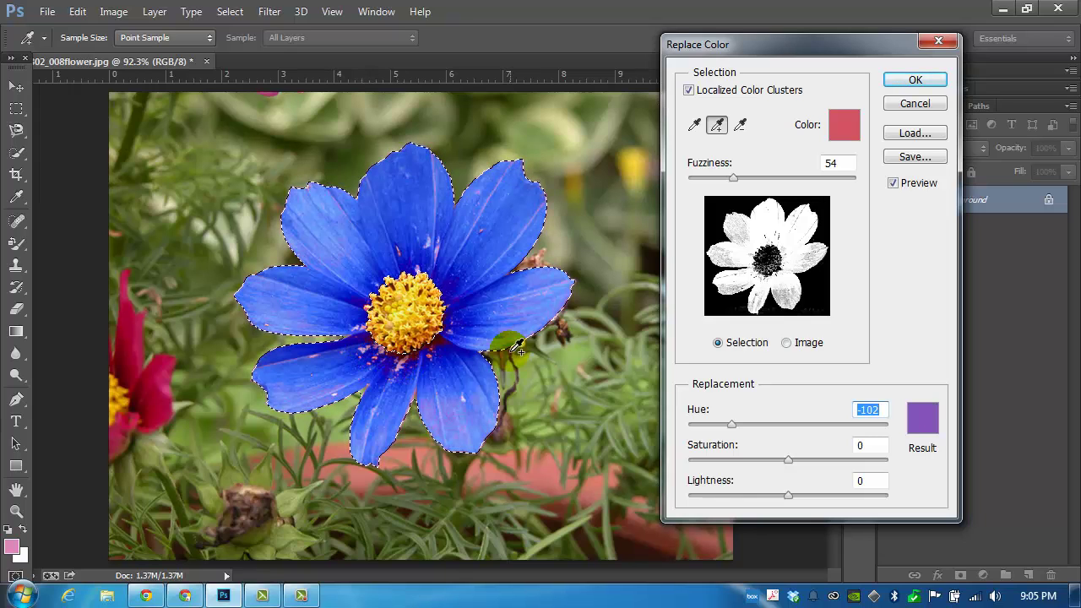
{"action": "left_click", "coordinate": [441, 342]}
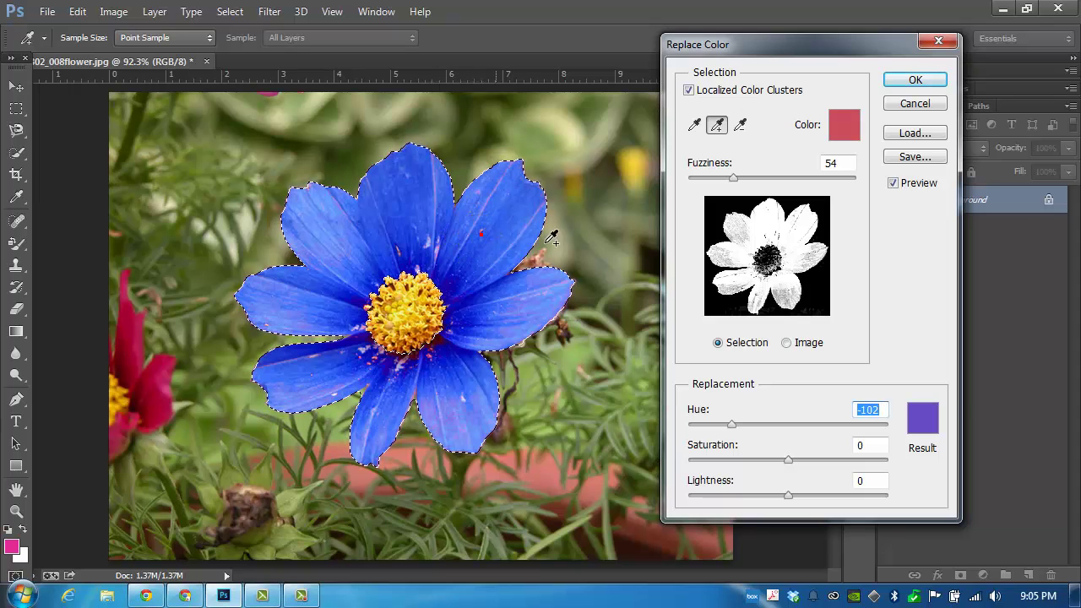
Apply the blue Replace Color result, pick the Rectangular Marquee tool, and deselect with Ctrl+D
{"action": "left_click", "coordinate": [919, 79]}
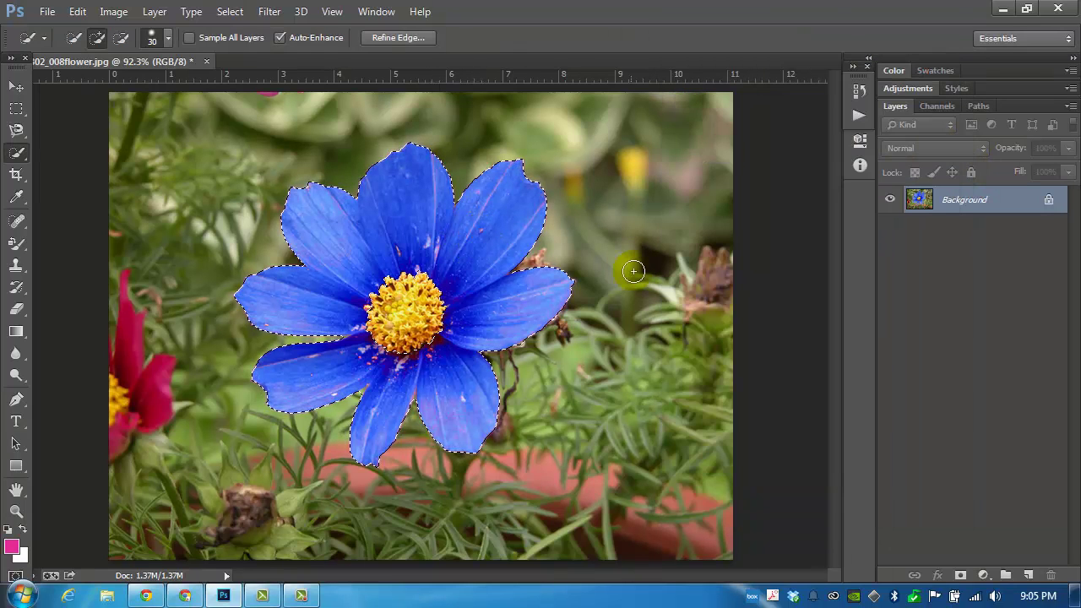
{"action": "left_click", "coordinate": [16, 108]}
{"action": "key", "text": "ctrl+d"}
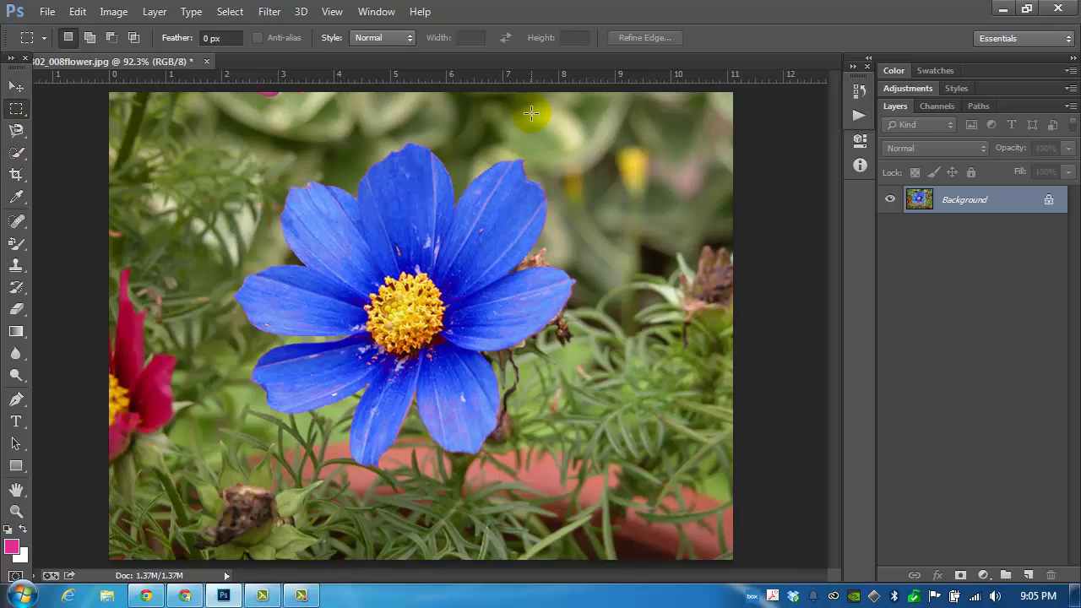